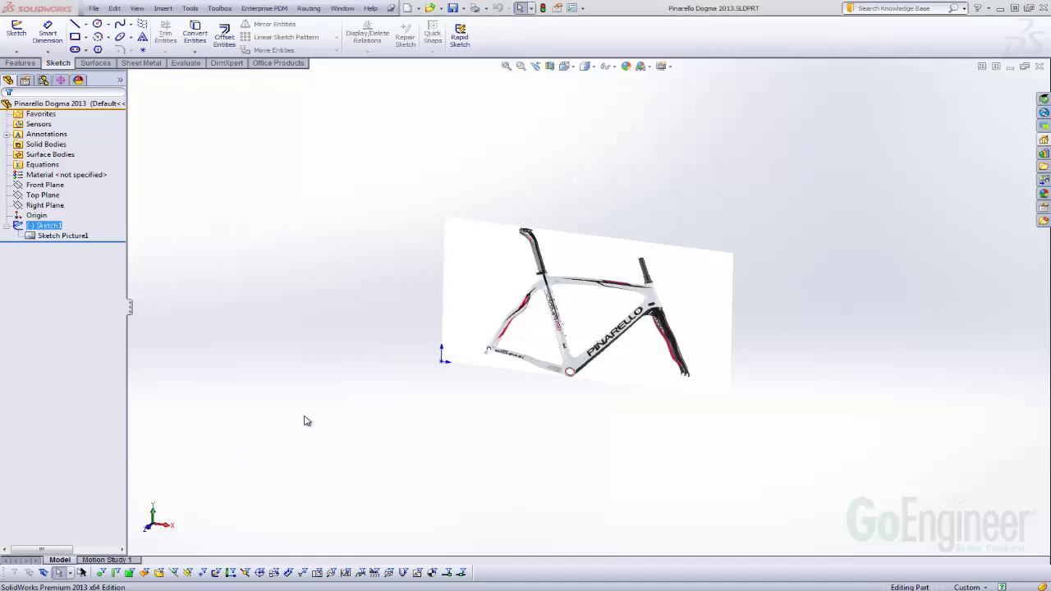
Select Sketch1 and set the view Normal To so the Pinarello frame picture faces the screen.
{"action": "left_click", "coordinate": [295, 378]}
{"action": "left_click", "coordinate": [47, 225]}
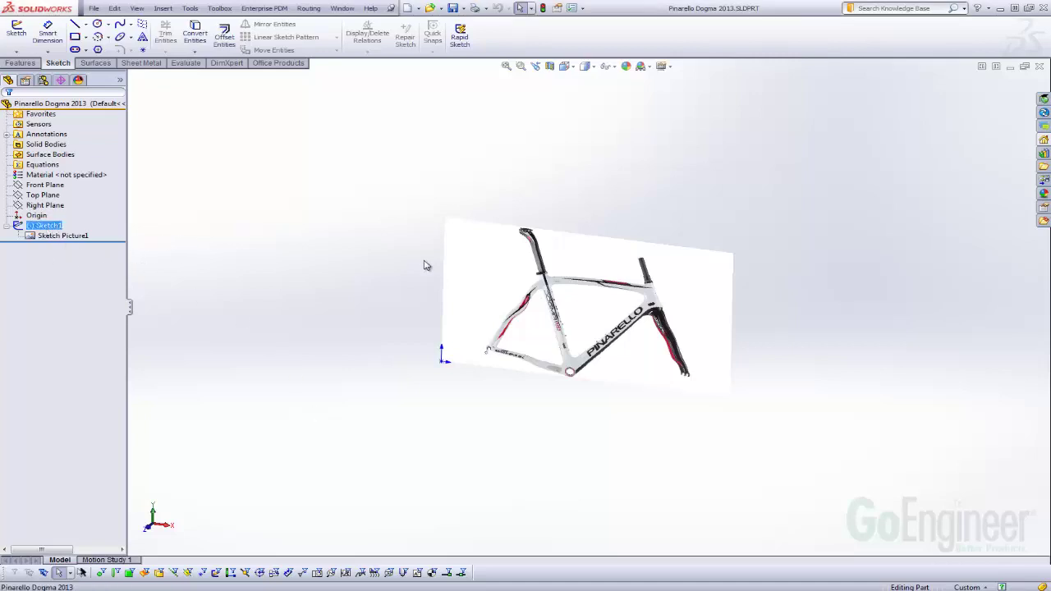
{"action": "key", "text": "ctrl+8"}
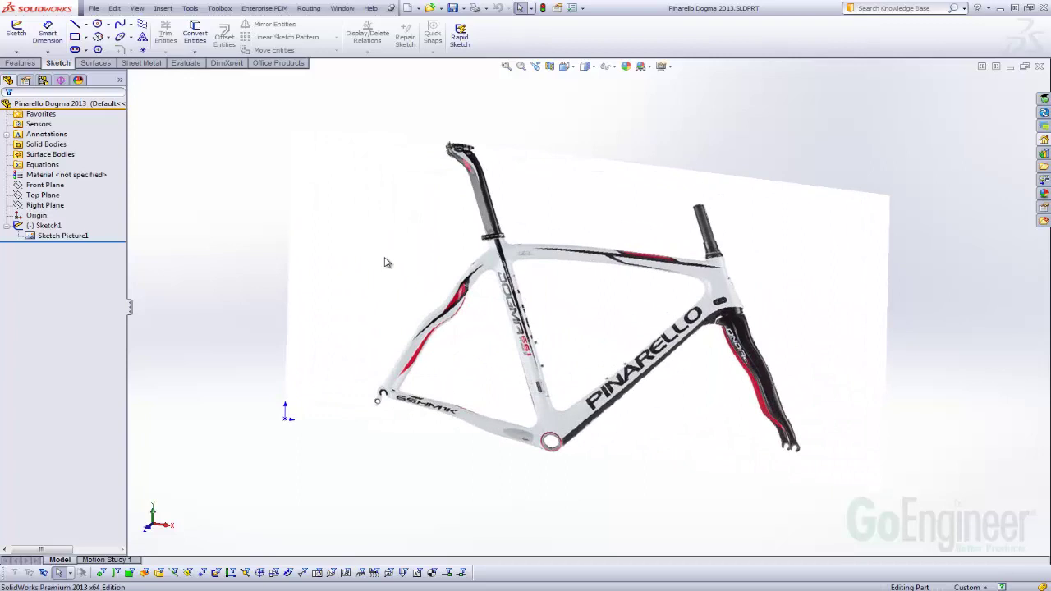
{"action": "left_click", "coordinate": [49, 226]}
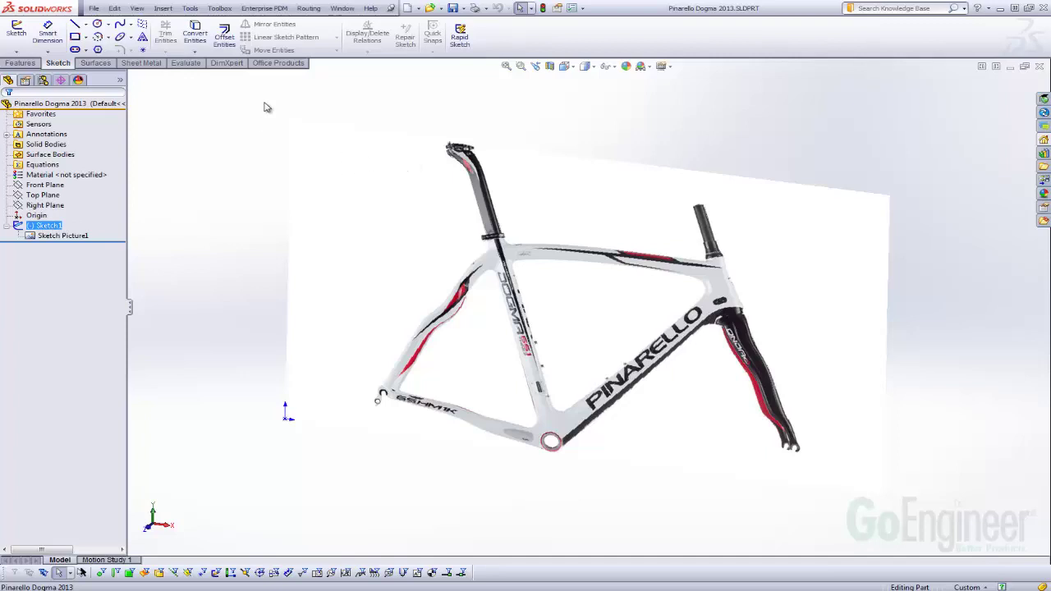
{"action": "left_click", "coordinate": [342, 8]}
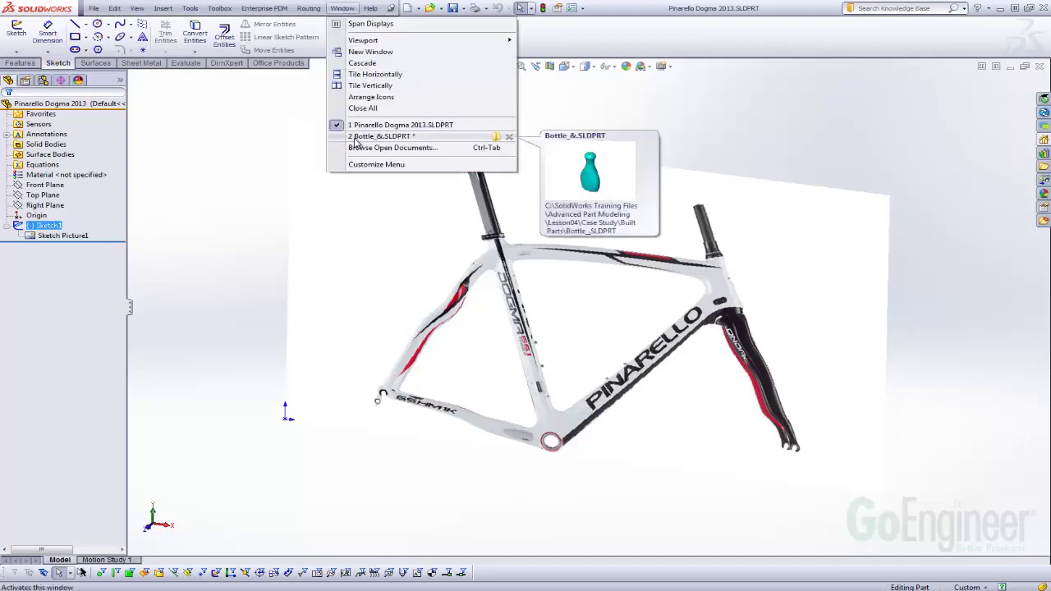
Switch to the Bottle_& part and hide the Sweep1 body.
{"action": "left_click", "coordinate": [379, 136]}
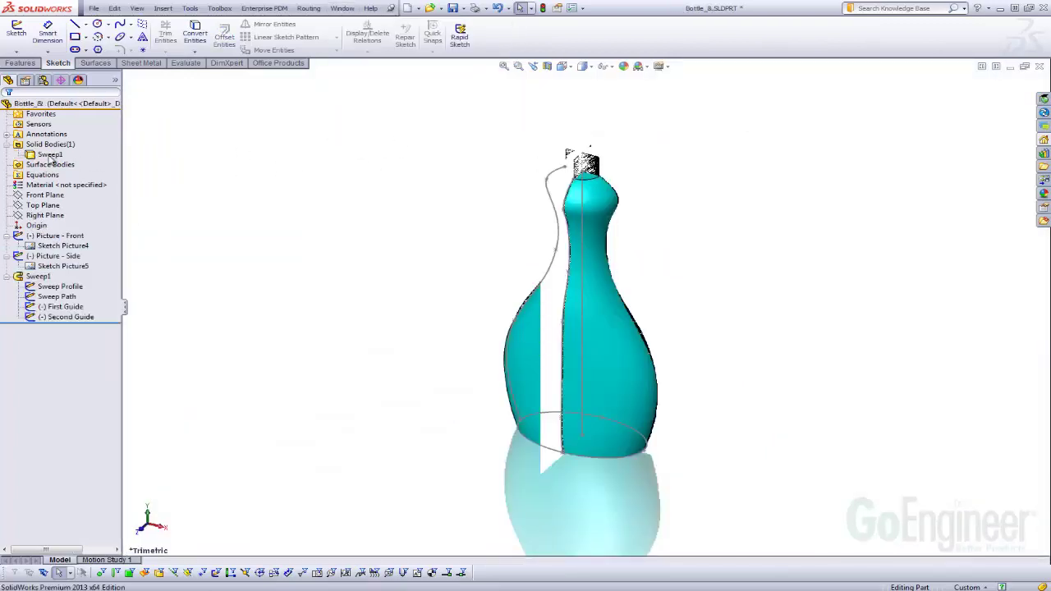
{"action": "right_click", "coordinate": [51, 156]}
{"action": "left_click", "coordinate": [82, 173]}
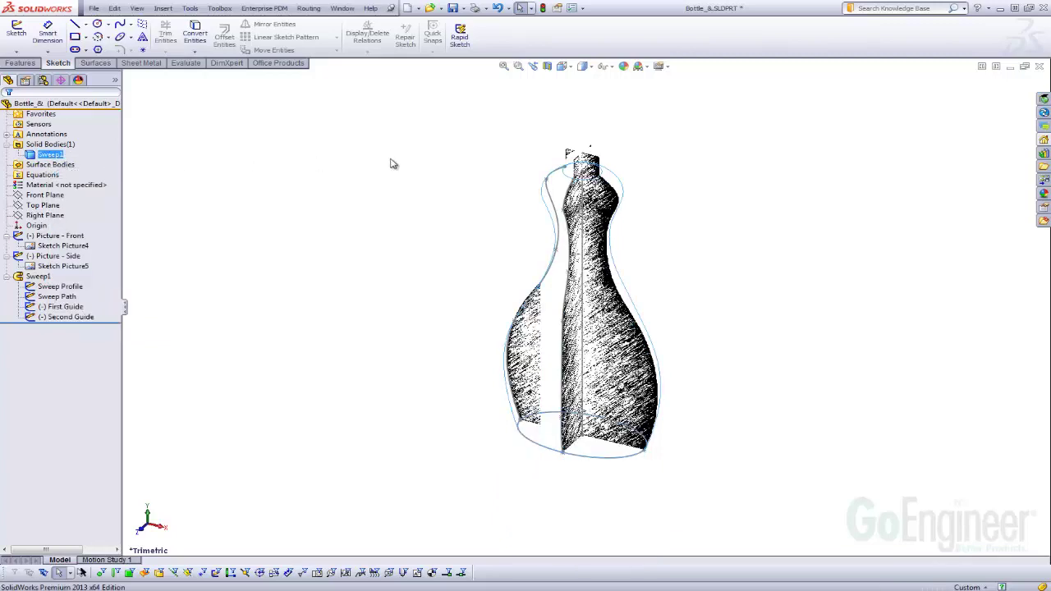
Hide the Picture - Front and Picture - Side sketch pictures.
{"action": "right_click", "coordinate": [60, 238]}
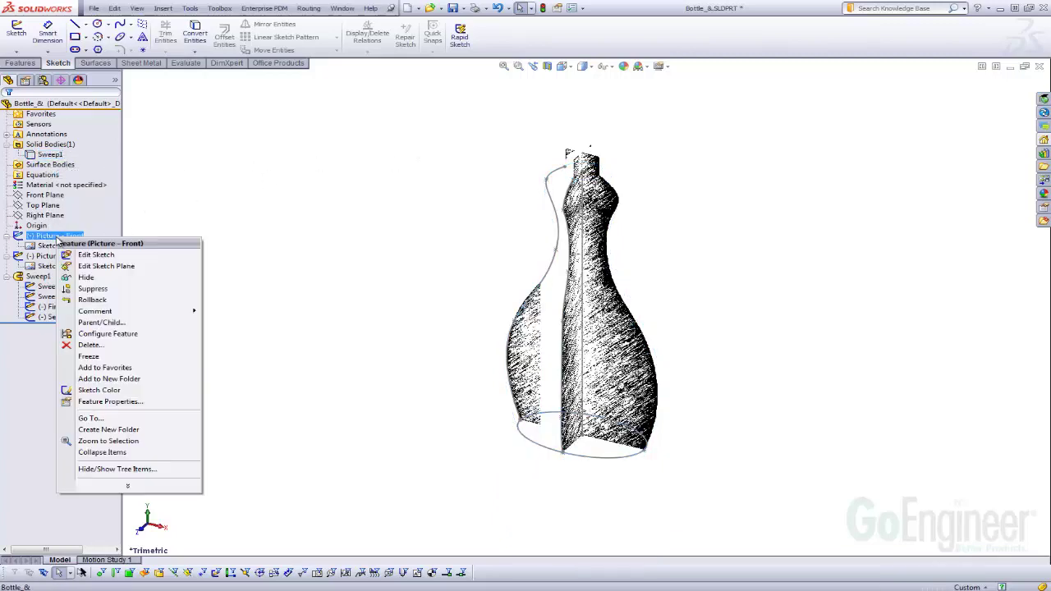
{"action": "left_click", "coordinate": [86, 277]}
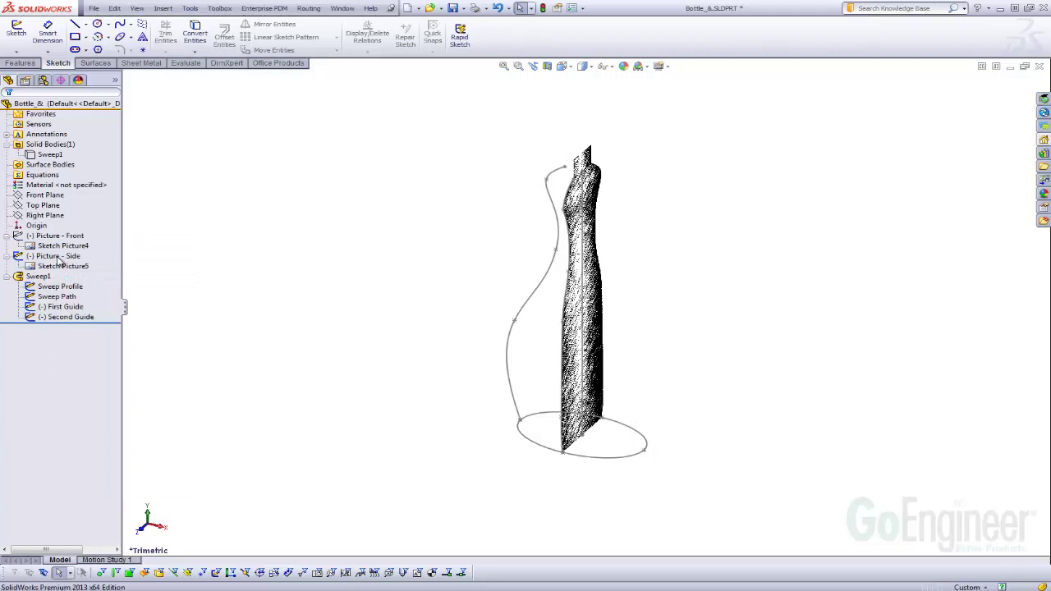
{"action": "right_click", "coordinate": [58, 256]}
{"action": "left_click", "coordinate": [98, 295]}
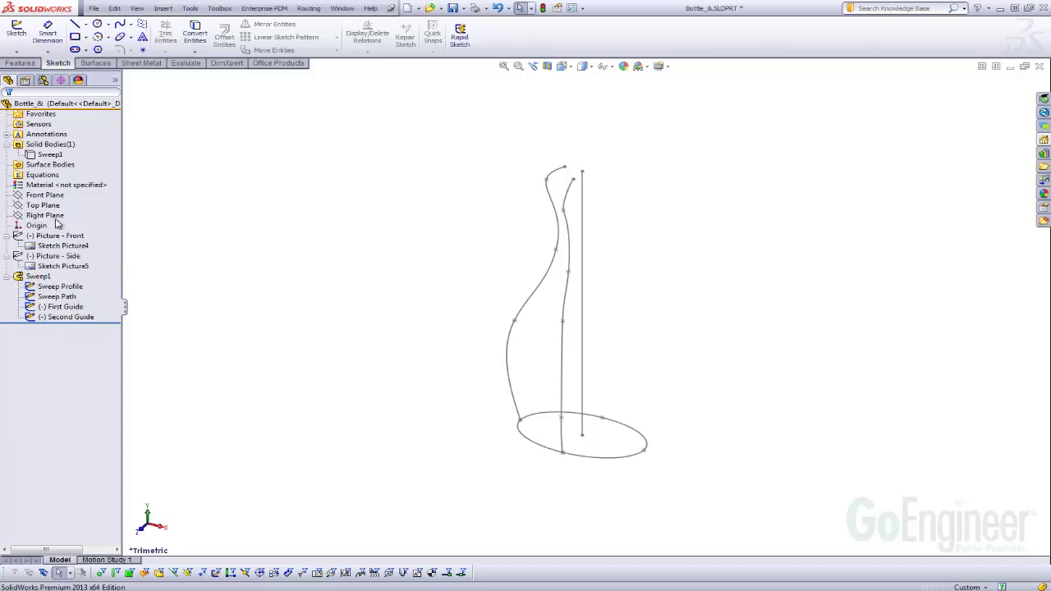
Group Picture - Front through Sketch Picture5 into a new folder named Folder4.
{"action": "left_click", "coordinate": [41, 236]}
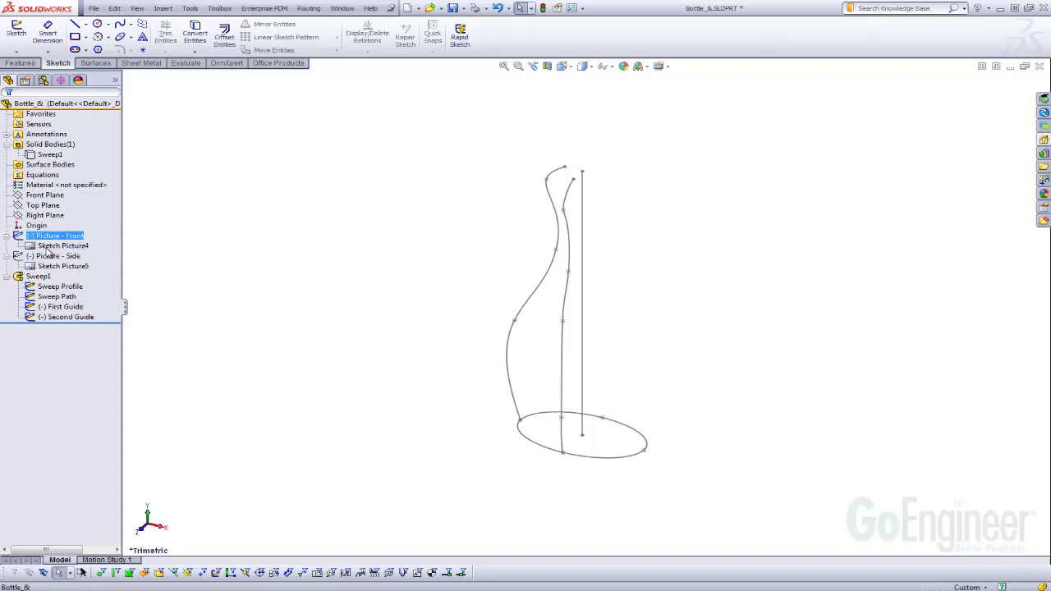
{"action": "left_click", "coordinate": [64, 266], "text": "shift"}
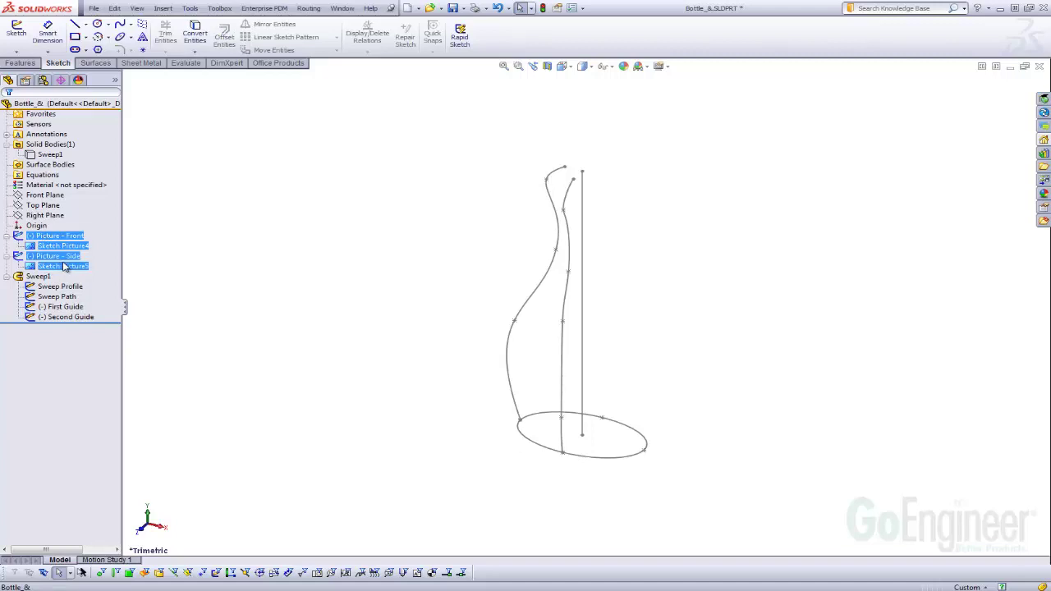
{"action": "right_click", "coordinate": [64, 267]}
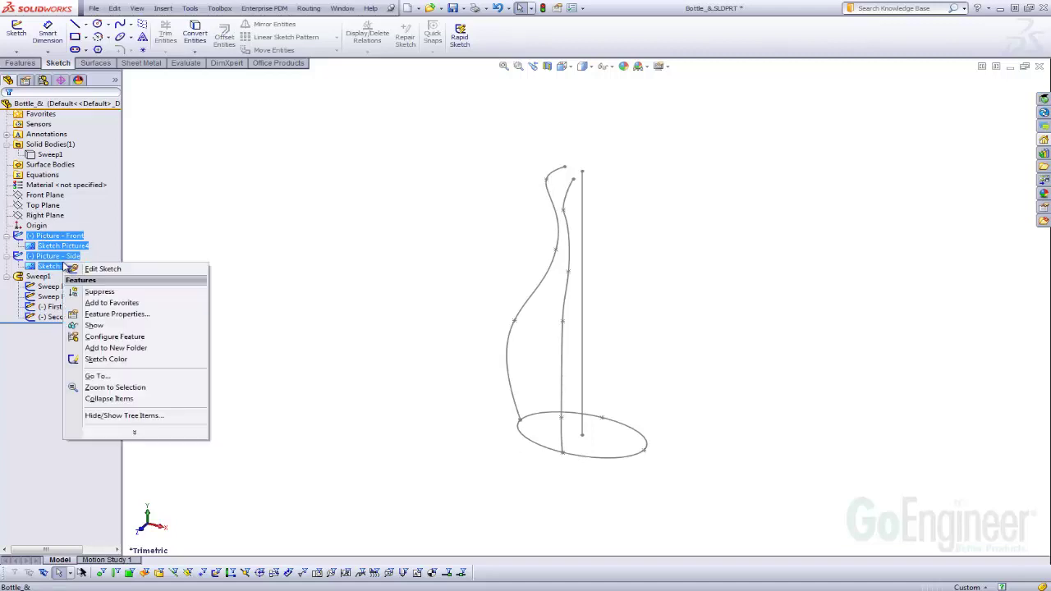
{"action": "left_click", "coordinate": [125, 348]}
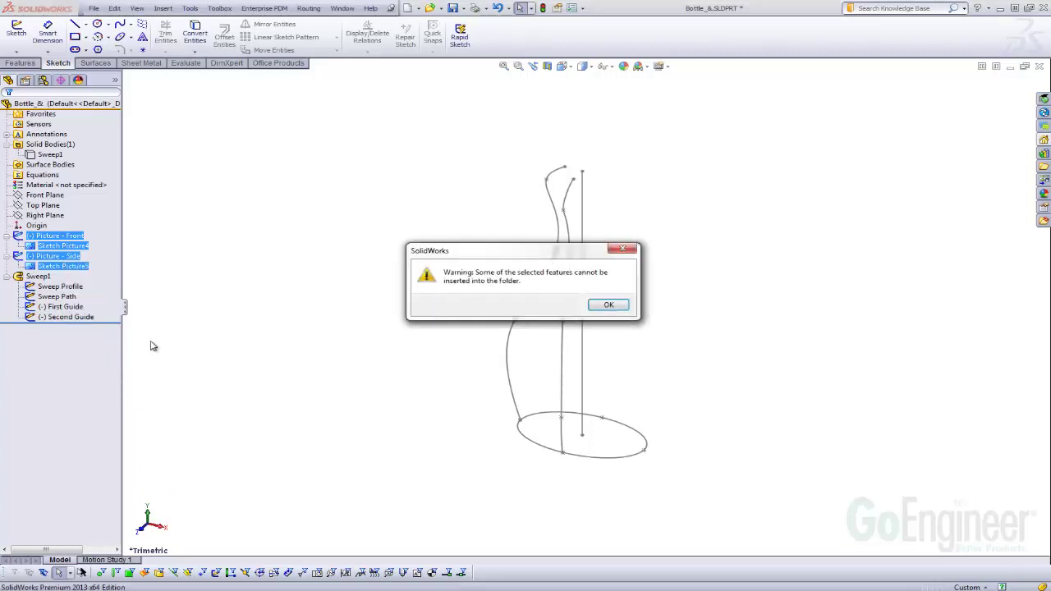
{"action": "left_click", "coordinate": [606, 305]}
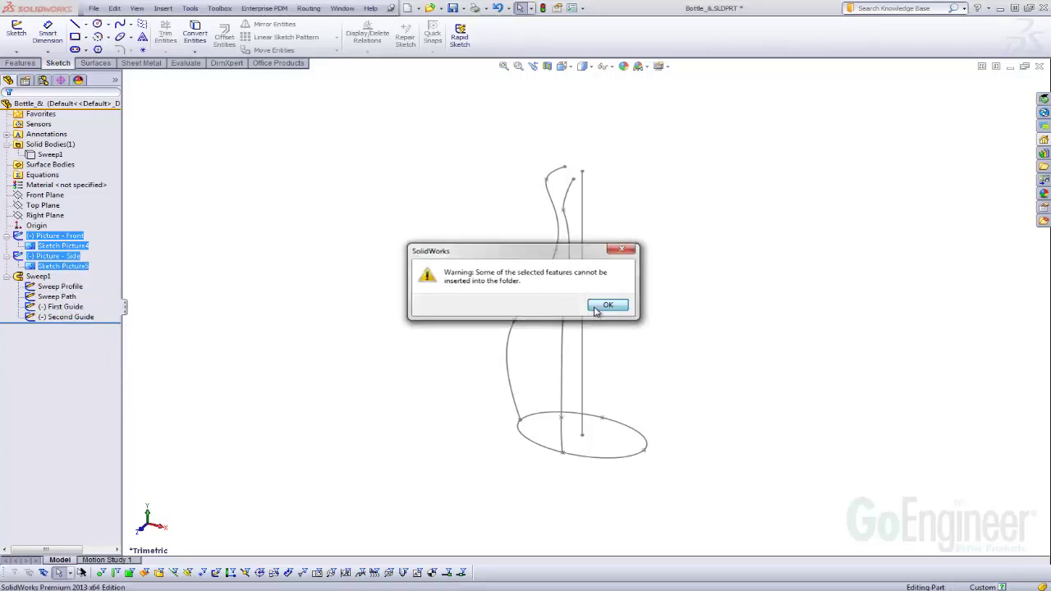
{"action": "left_click", "coordinate": [227, 256]}
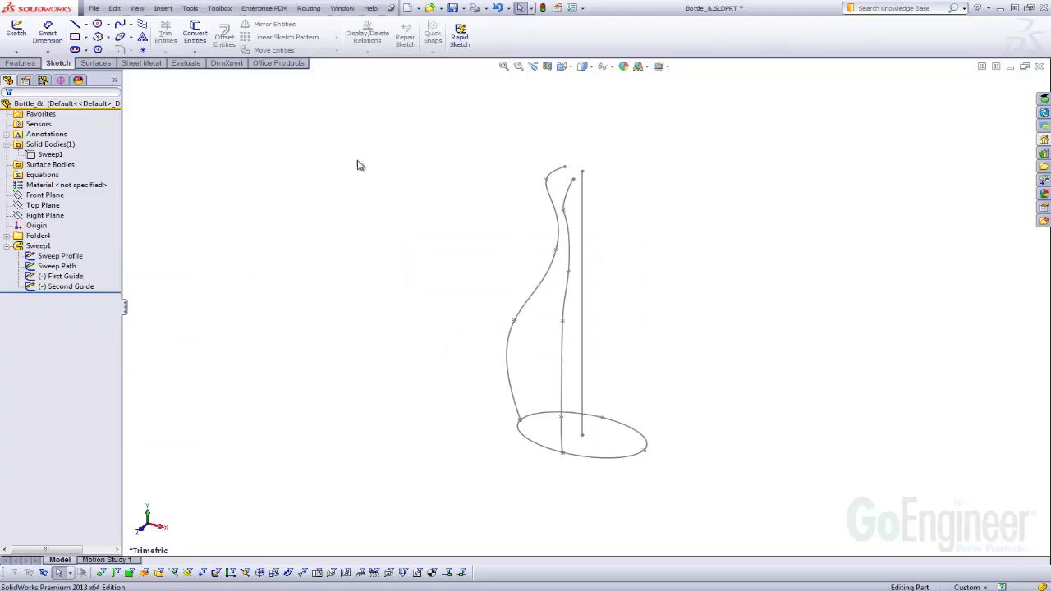
{"action": "left_click", "coordinate": [342, 8]}
{"action": "left_click", "coordinate": [427, 136]}
Return to the Pinarello Dogma 2013 part and edit Sketch1 in the Front view.
{"action": "left_click", "coordinate": [342, 9]}
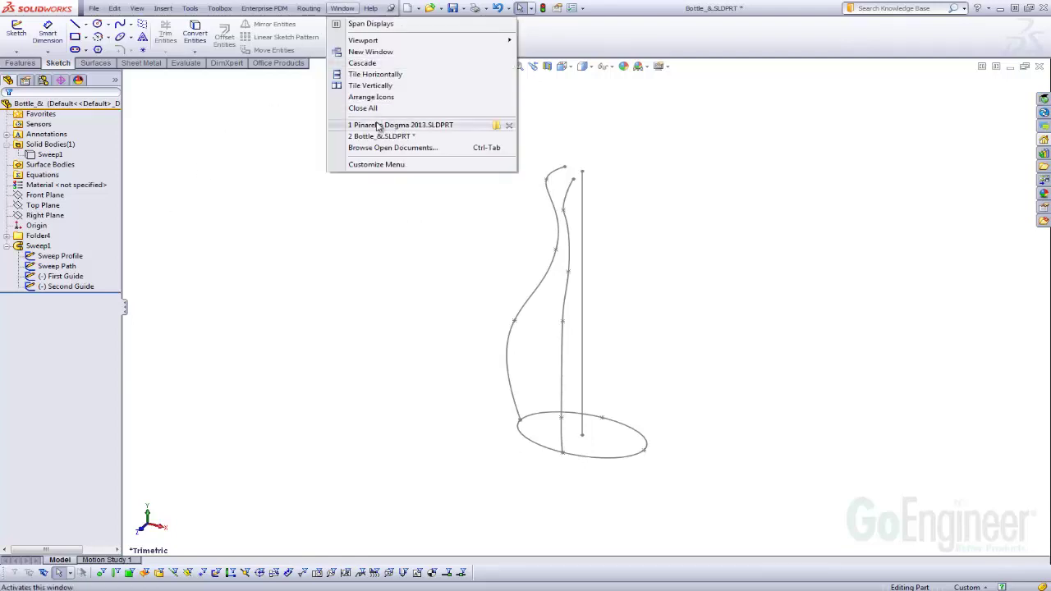
{"action": "left_click", "coordinate": [375, 131]}
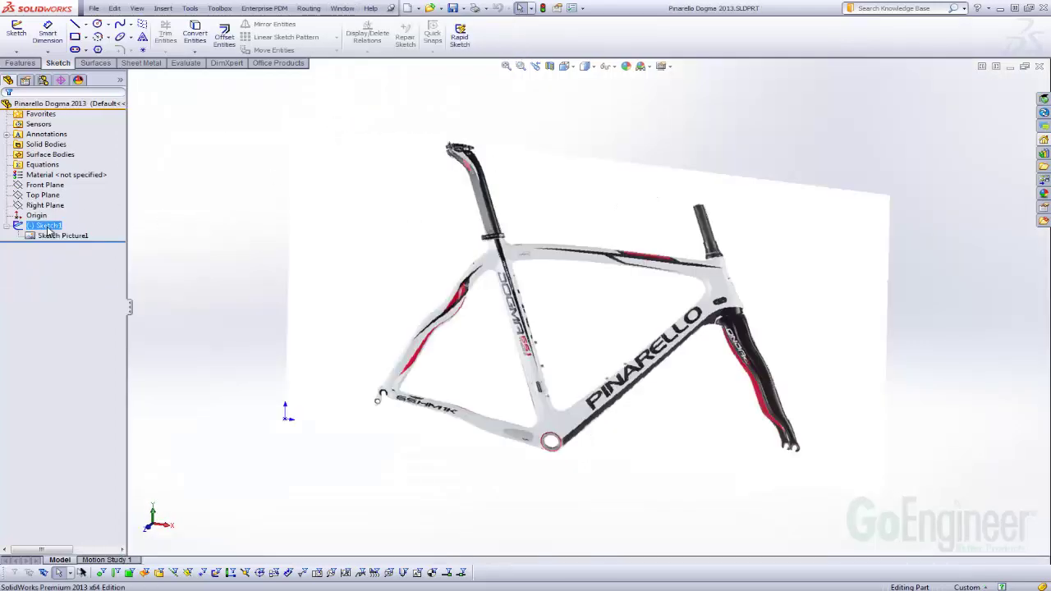
{"action": "right_click", "coordinate": [49, 228]}
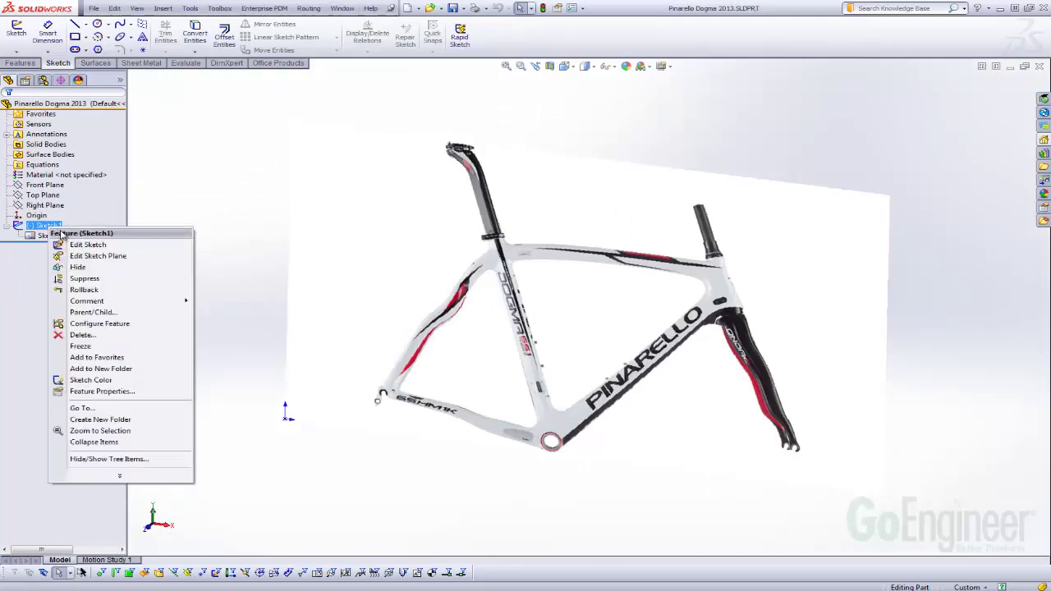
{"action": "left_click", "coordinate": [82, 244]}
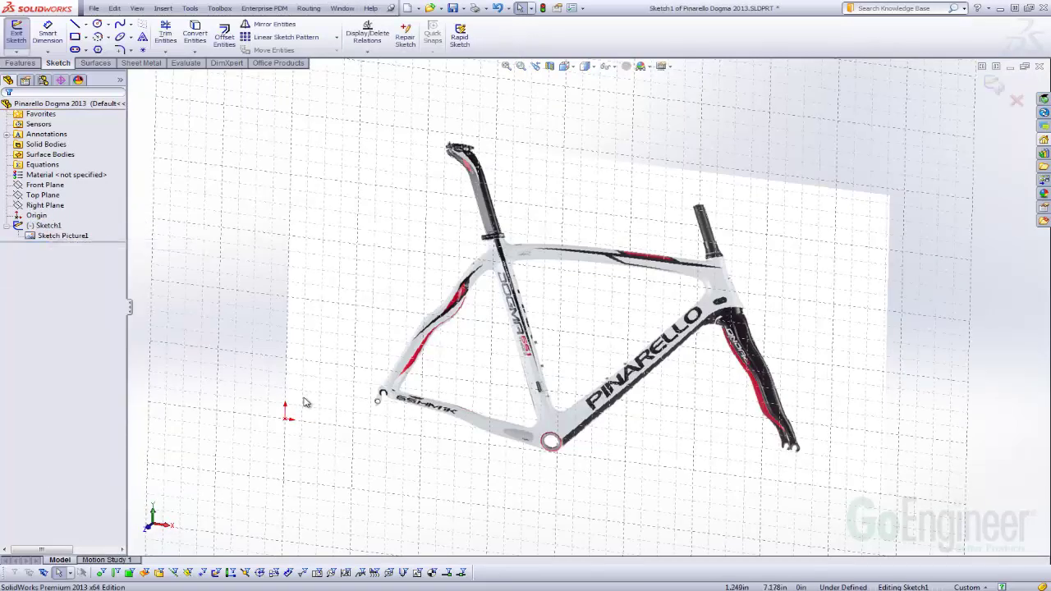
{"action": "key", "text": "space"}
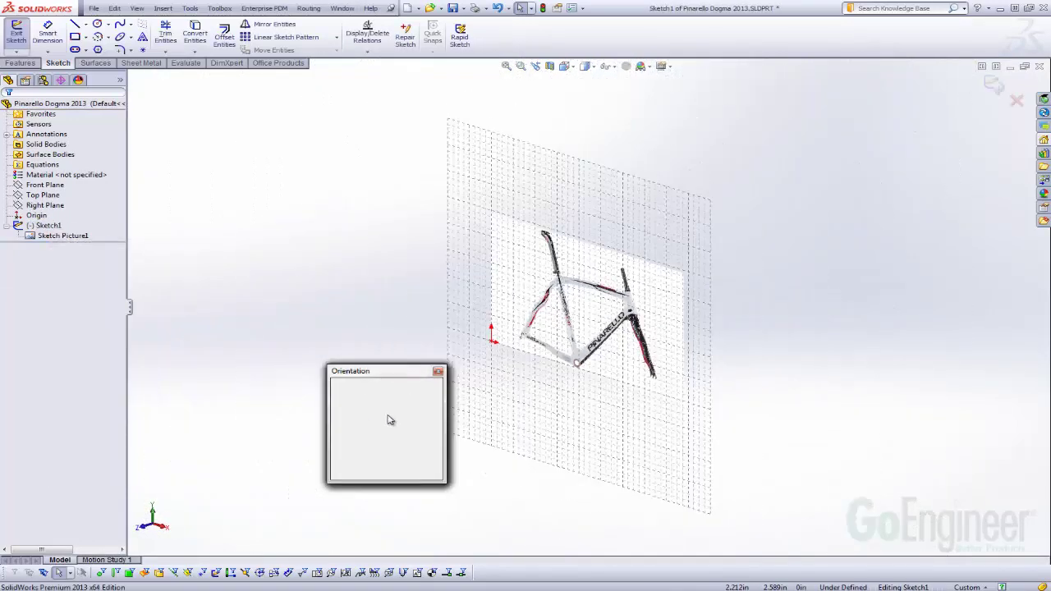
{"action": "left_click", "coordinate": [495, 326]}
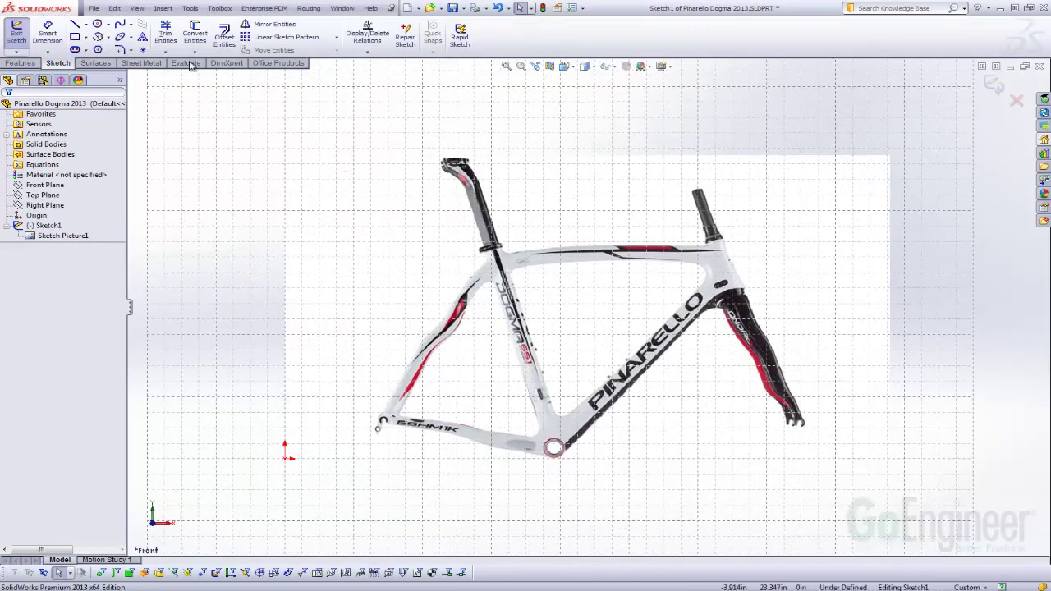
Start a line at the sketch origin and choose the Centerline line type.
{"action": "left_click", "coordinate": [81, 26]}
{"action": "left_click", "coordinate": [285, 456]}
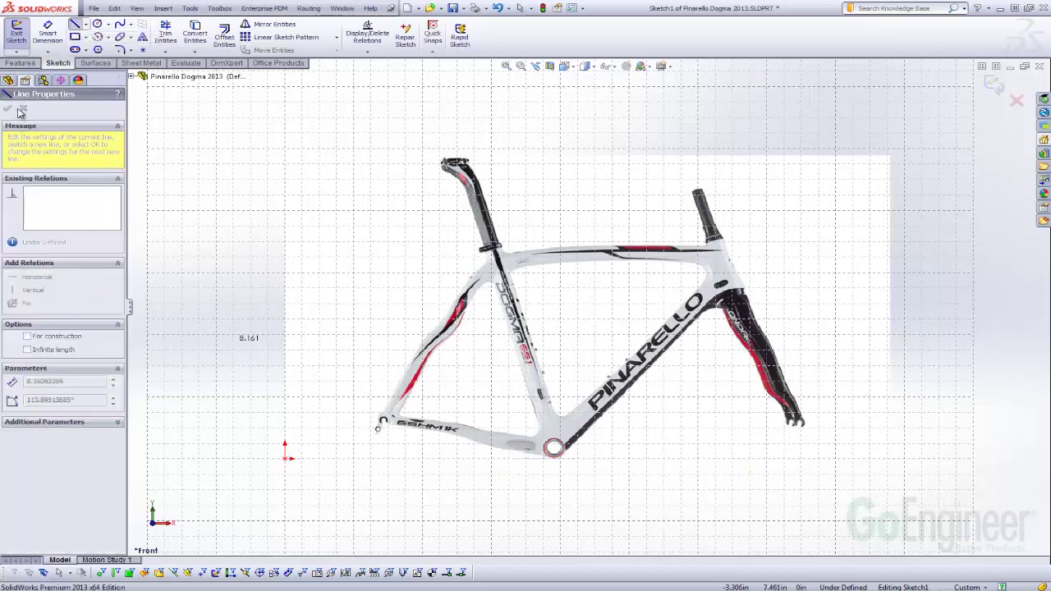
{"action": "left_click", "coordinate": [85, 25]}
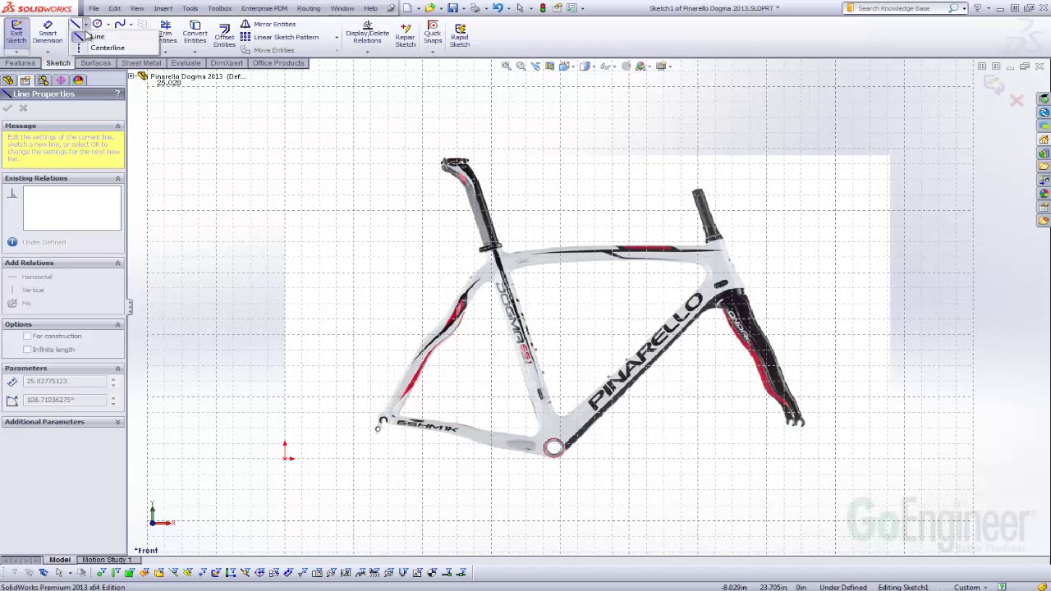
Draw a horizontal centerline from the origin to the right of the frame.
{"action": "left_click", "coordinate": [103, 48]}
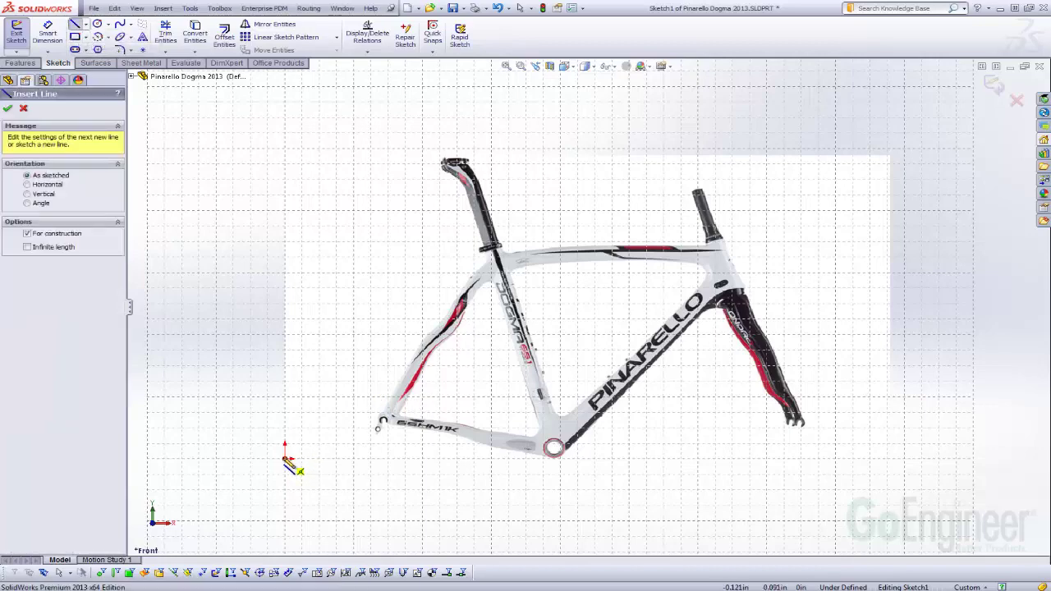
{"action": "left_click", "coordinate": [285, 457]}
{"action": "left_click", "coordinate": [787, 460]}
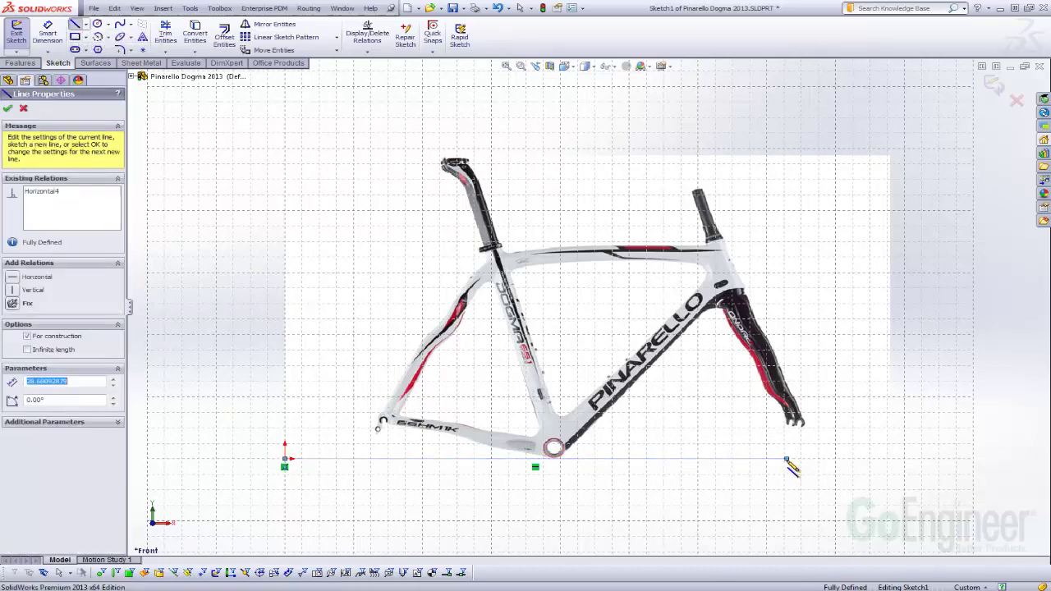
{"action": "right_click", "coordinate": [786, 461]}
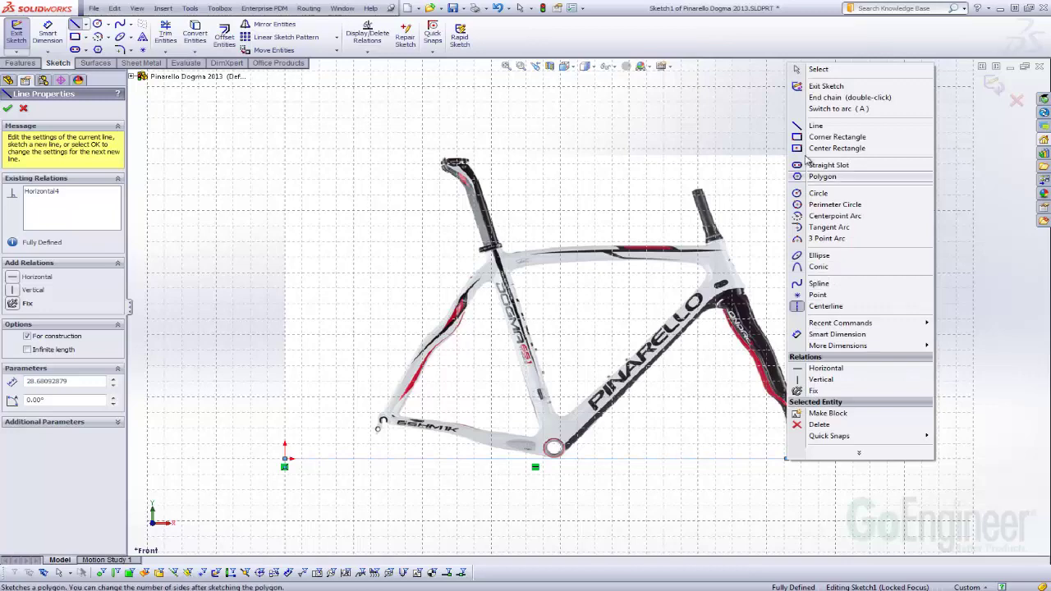
{"action": "left_click", "coordinate": [814, 69]}
Dimension the horizontal centerline to a length of 30.
{"action": "left_click", "coordinate": [48, 31]}
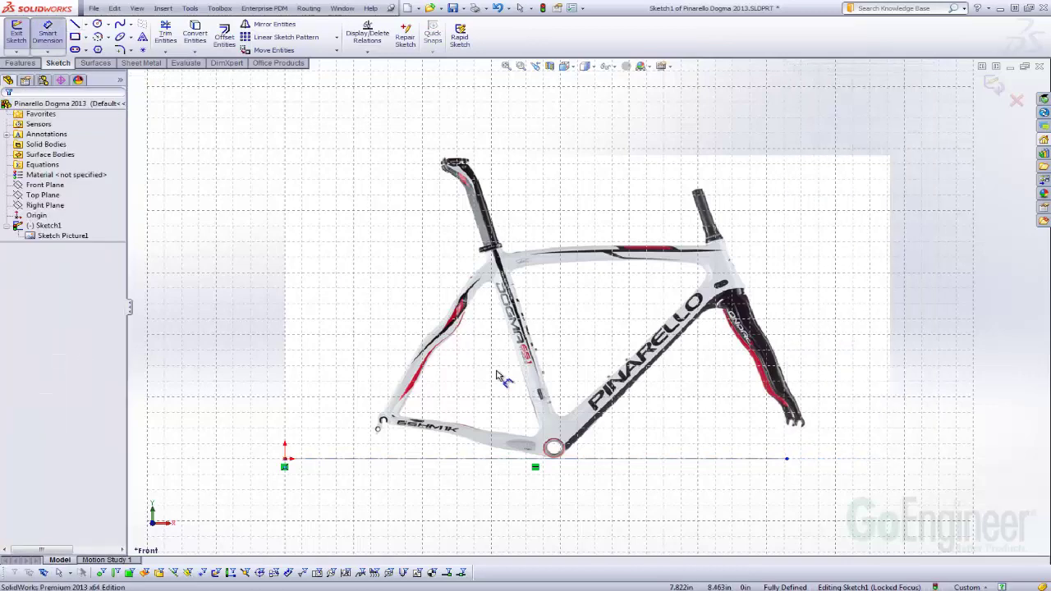
{"action": "left_click", "coordinate": [624, 460]}
{"action": "left_click", "coordinate": [624, 479]}
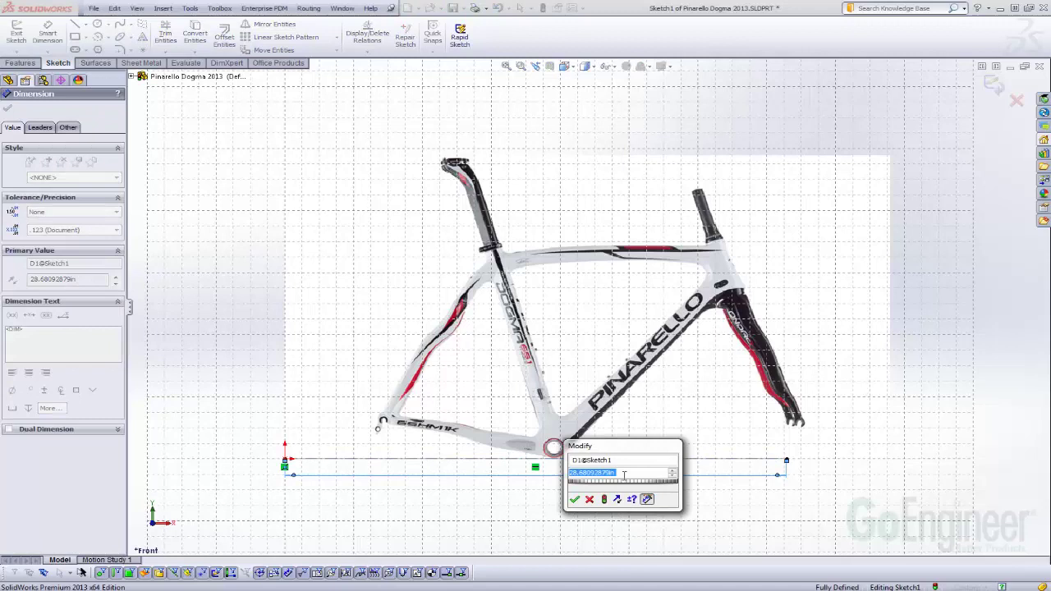
{"action": "type", "text": "30"}
{"action": "key", "text": "Return"}
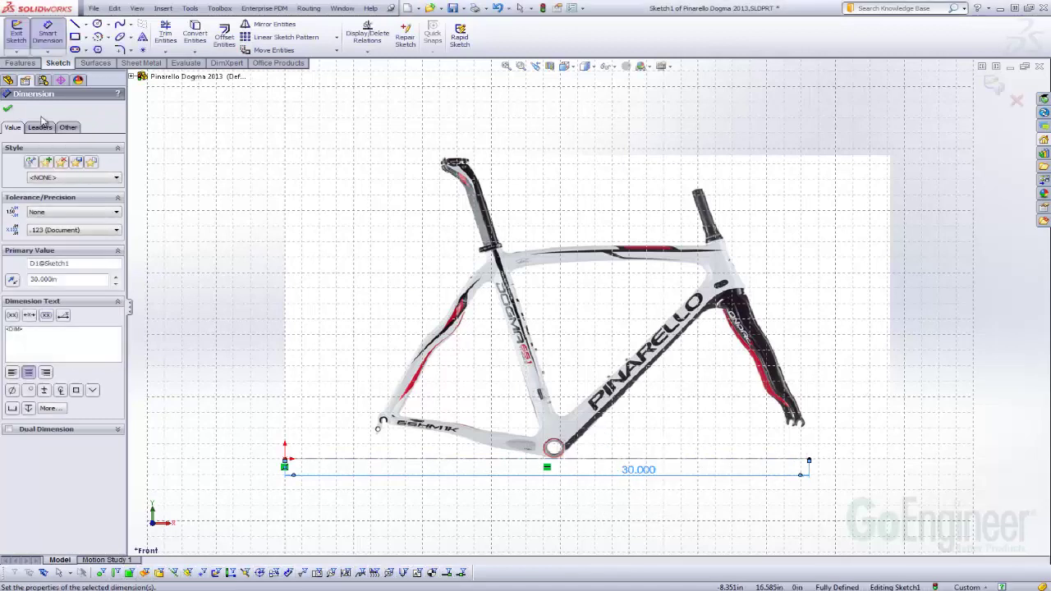
{"action": "left_click", "coordinate": [9, 109]}
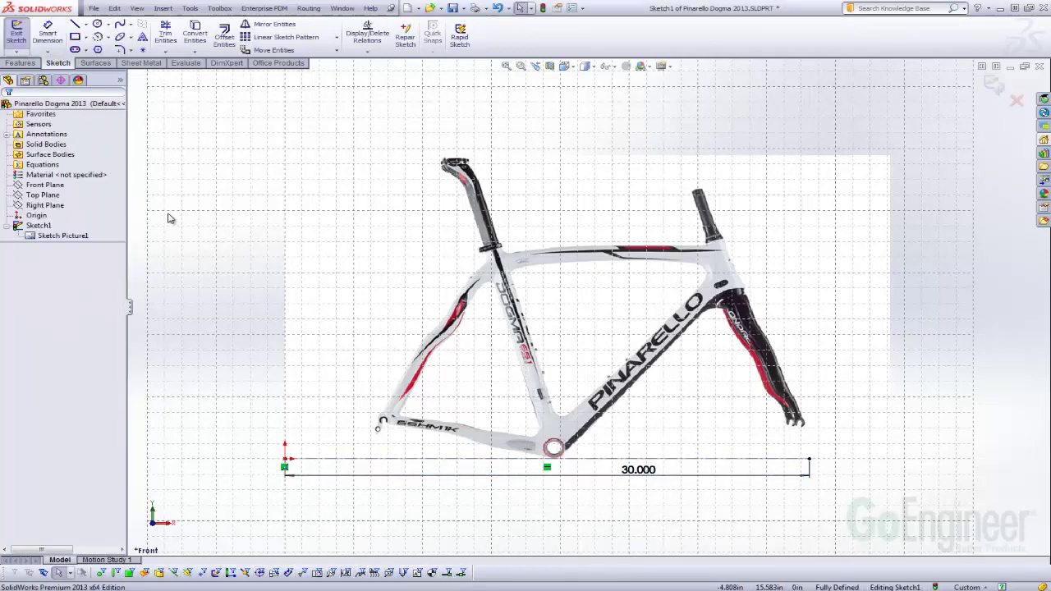
Scale Sketch Picture1 to about 42.65 in wide so both dropouts meet the 30 line's ends.
{"action": "left_click", "coordinate": [318, 248]}
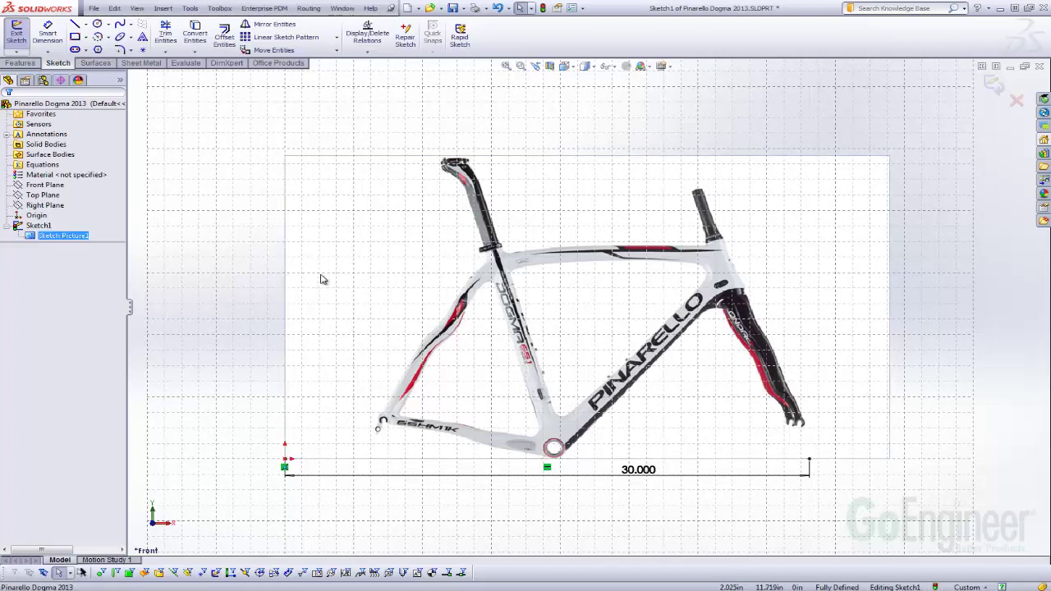
{"action": "right_click", "coordinate": [58, 238]}
{"action": "left_click", "coordinate": [90, 287]}
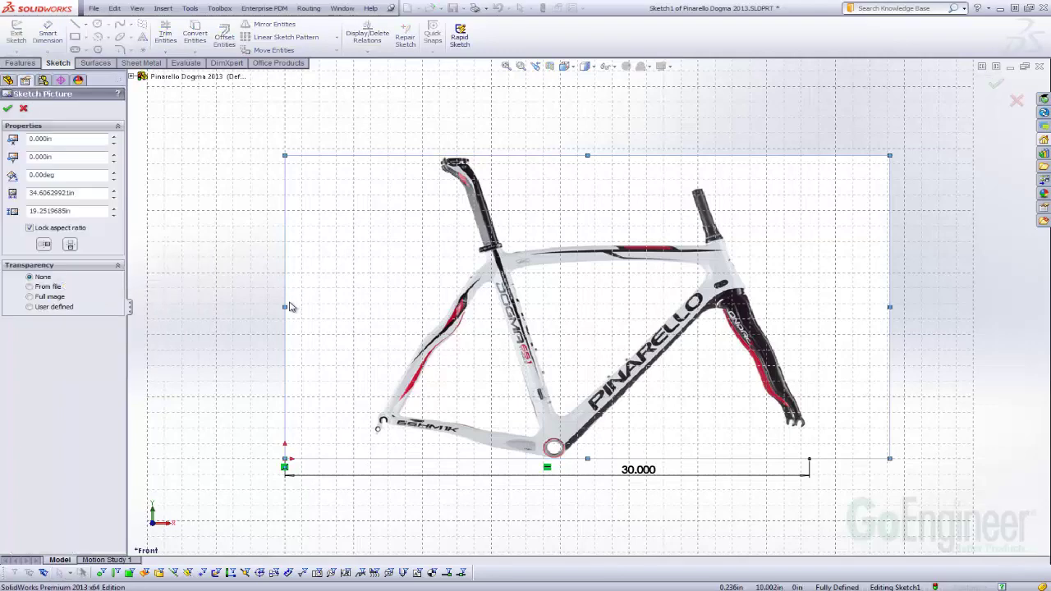
{"action": "left_click_drag", "start_coordinate": [286, 306], "coordinate": [175, 319]}
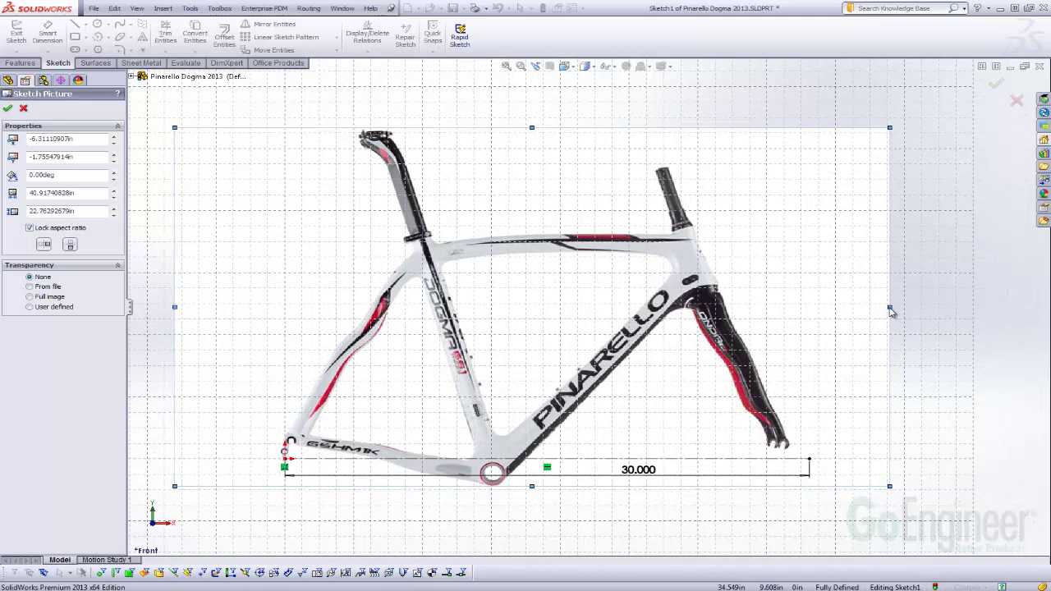
{"action": "left_click_drag", "start_coordinate": [890, 311], "coordinate": [923, 319]}
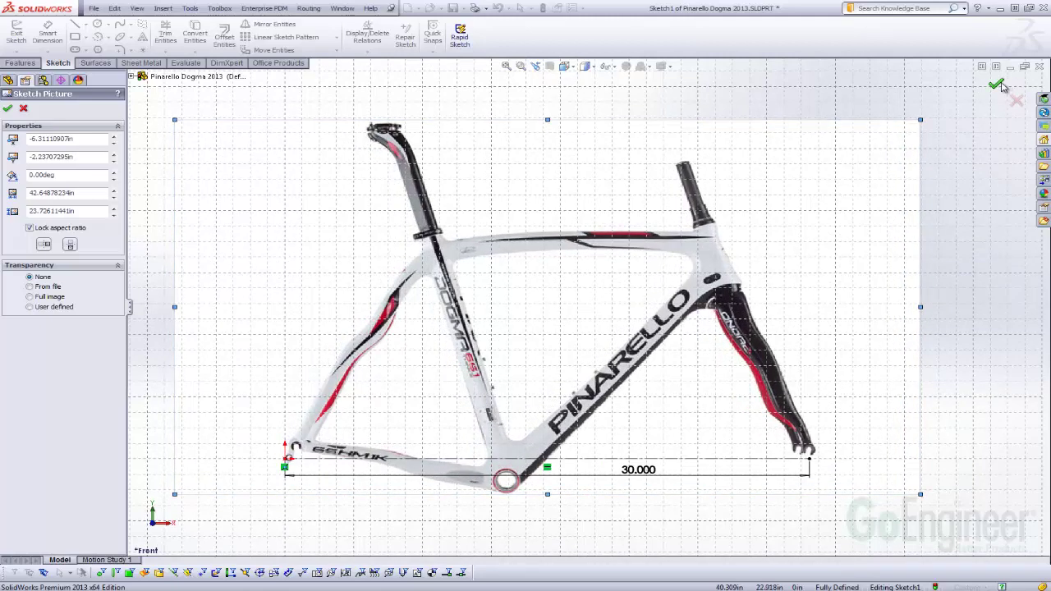
{"action": "left_click", "coordinate": [997, 85]}
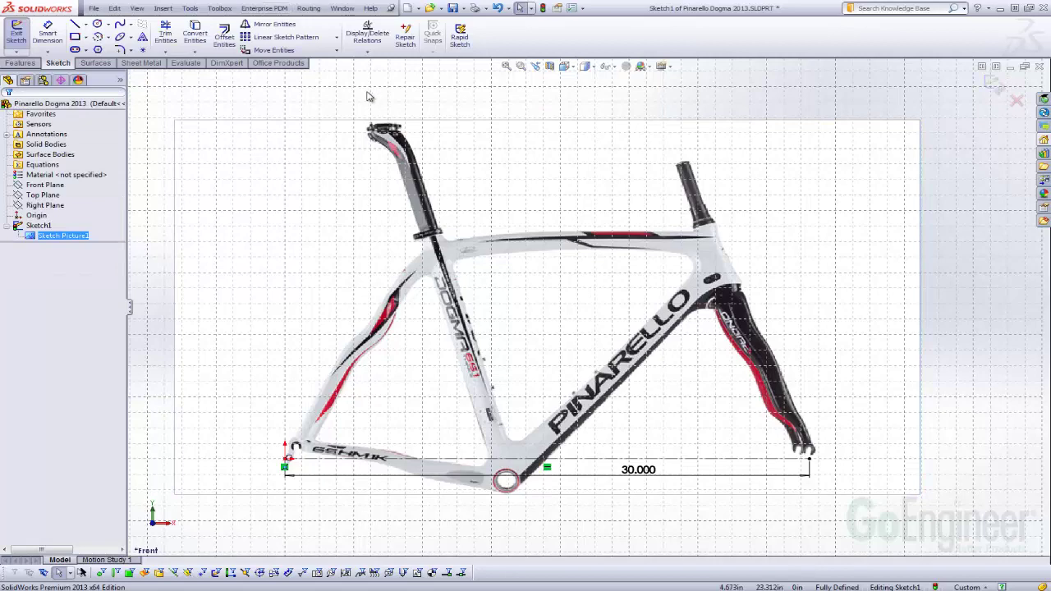
Exit Sketch1 and start a new sketch on the Front Plane.
{"action": "left_click", "coordinate": [994, 85]}
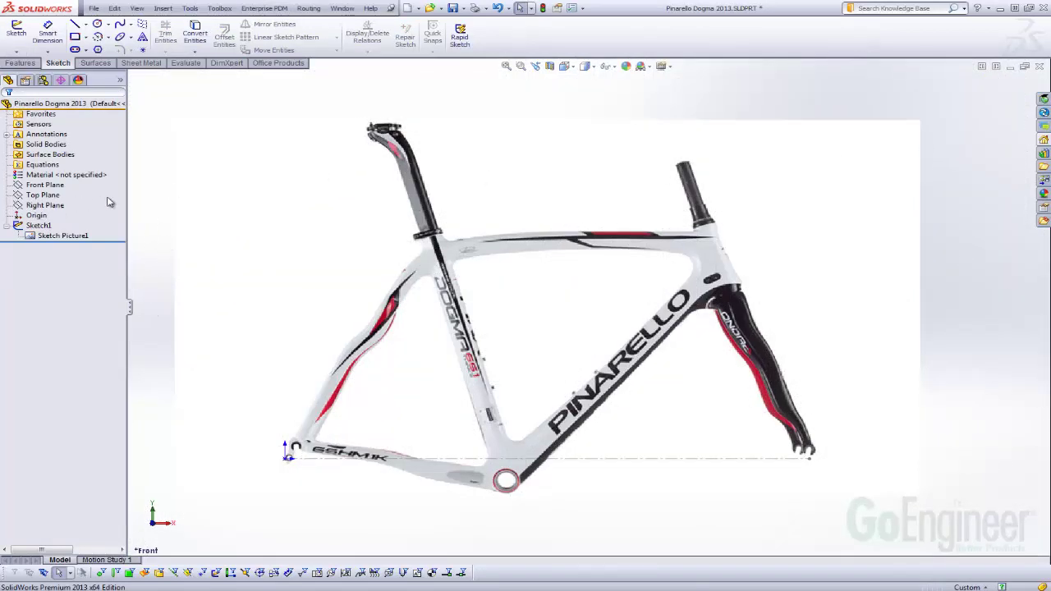
{"action": "left_click", "coordinate": [41, 187]}
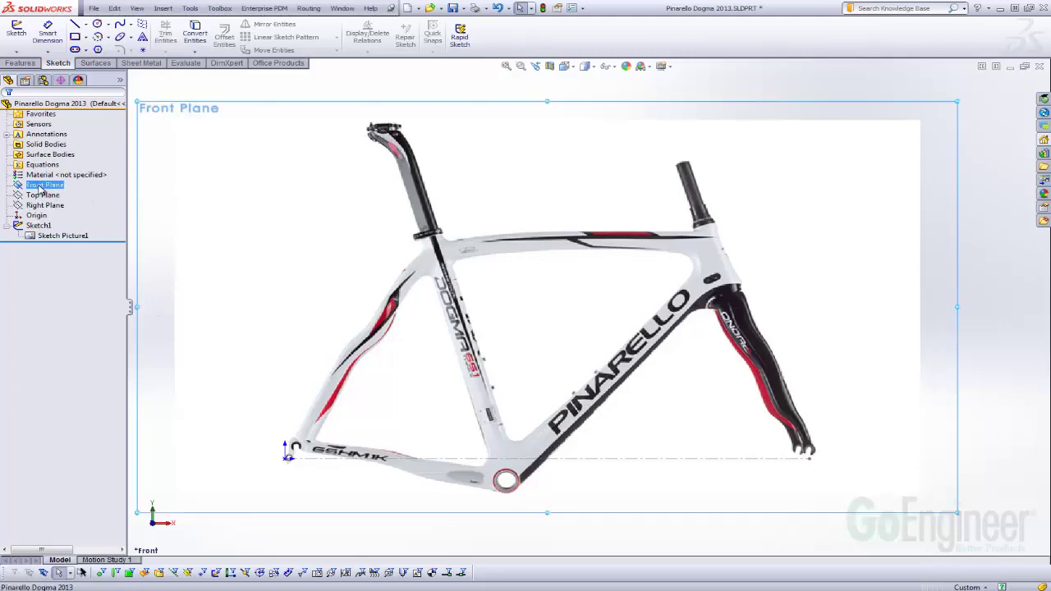
{"action": "right_click", "coordinate": [41, 189]}
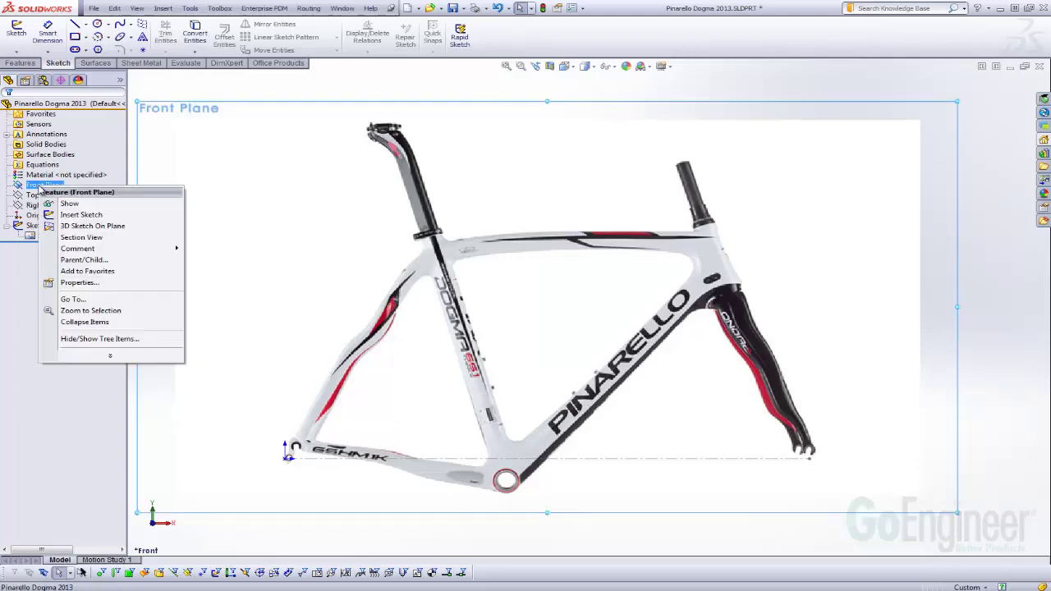
{"action": "left_click", "coordinate": [74, 216]}
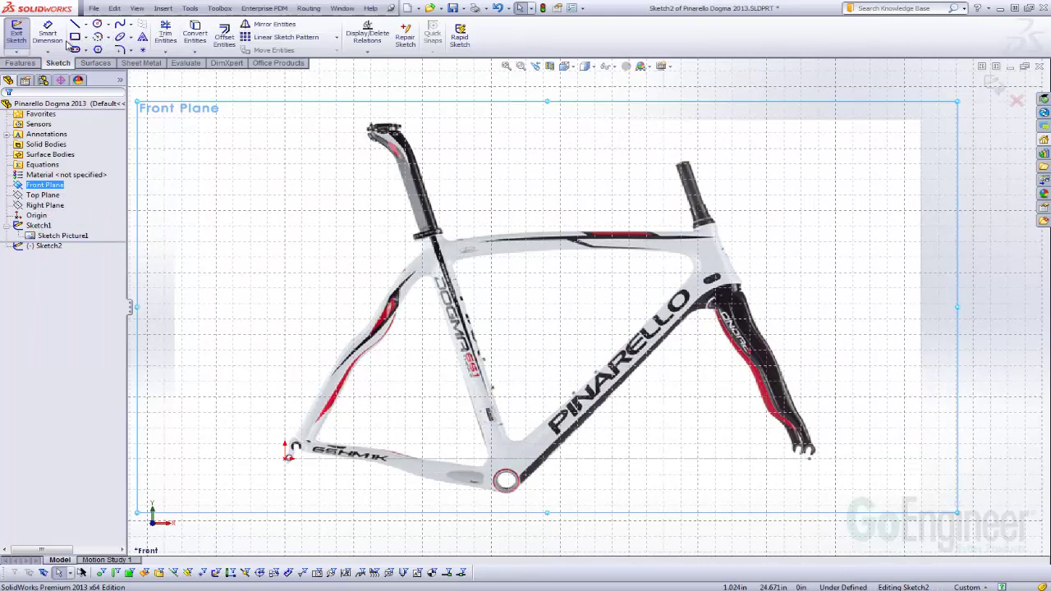
Trace a closed spline through six points around the frame's inner triangle.
{"action": "left_click", "coordinate": [121, 25]}
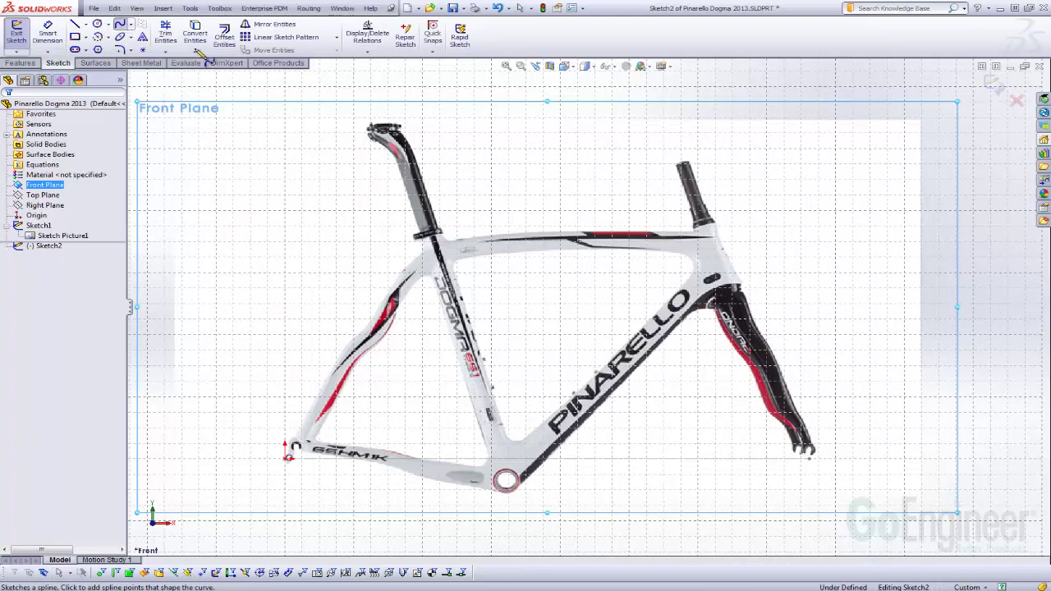
{"action": "left_click", "coordinate": [456, 263]}
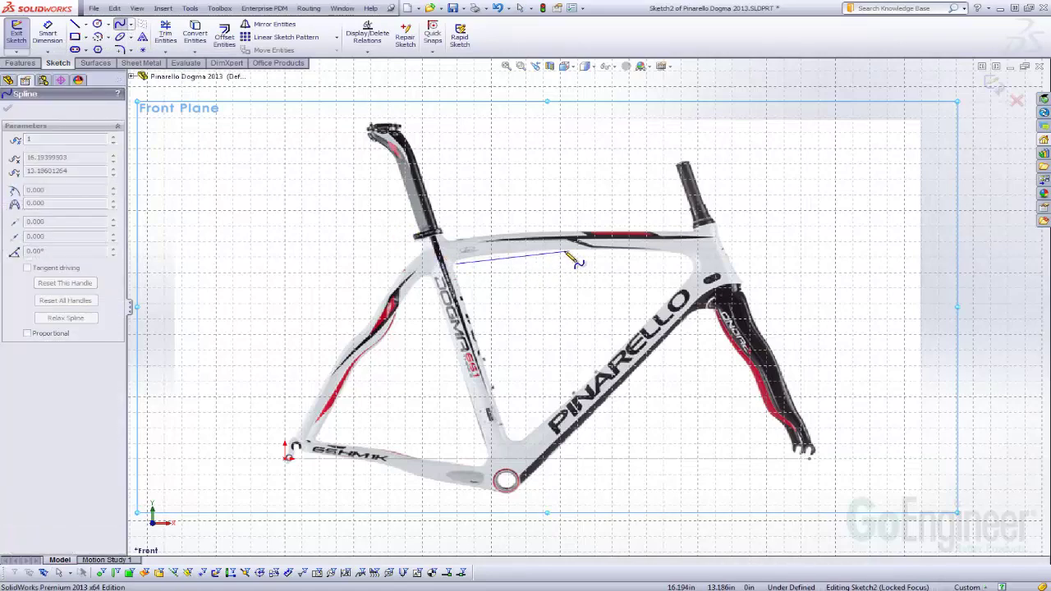
{"action": "left_click", "coordinate": [565, 251]}
{"action": "left_click", "coordinate": [693, 261]}
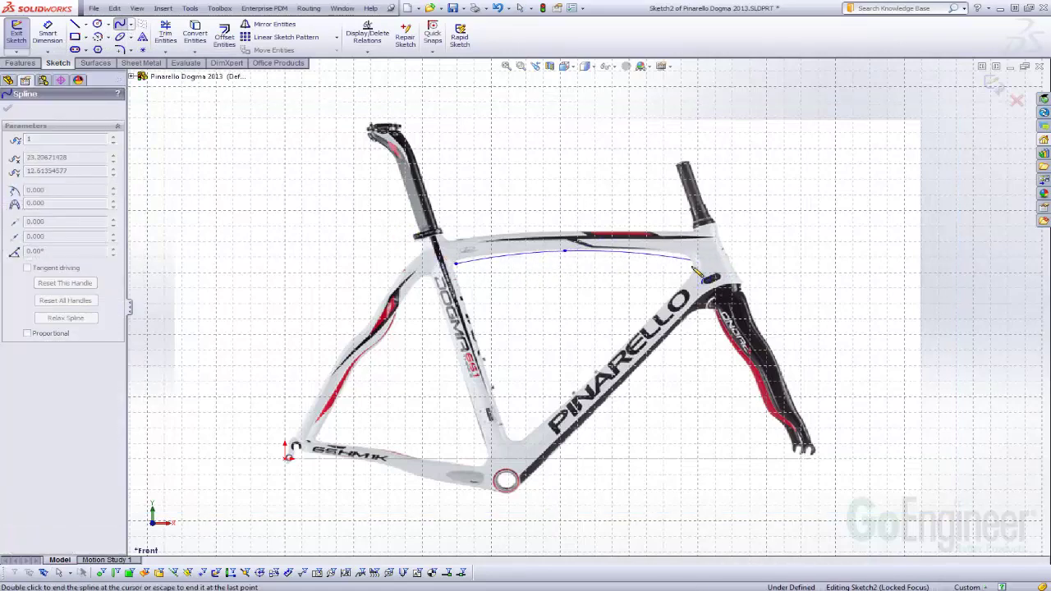
{"action": "left_click", "coordinate": [615, 354]}
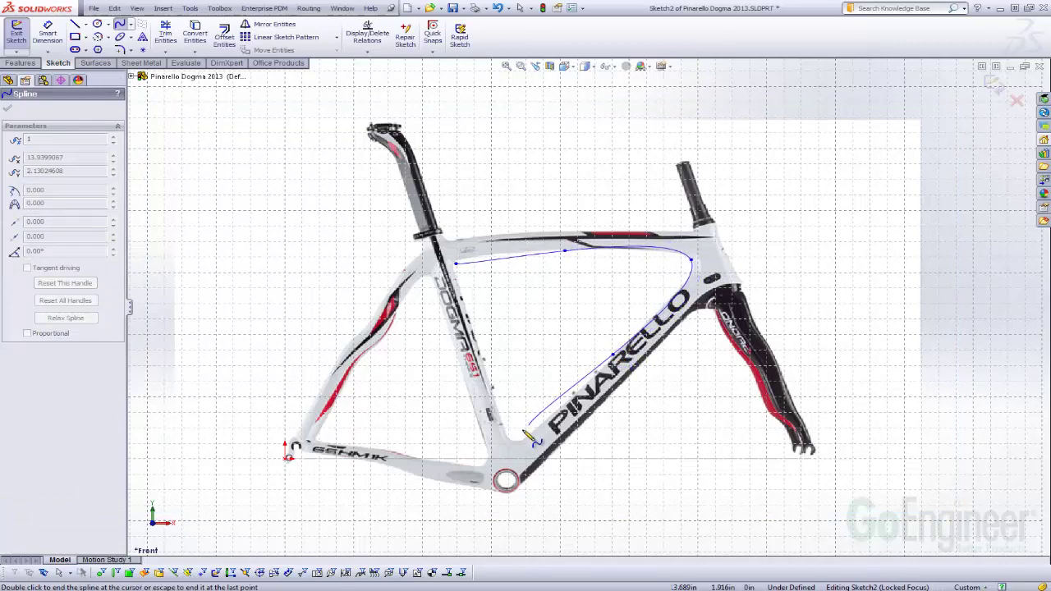
{"action": "left_click", "coordinate": [519, 438]}
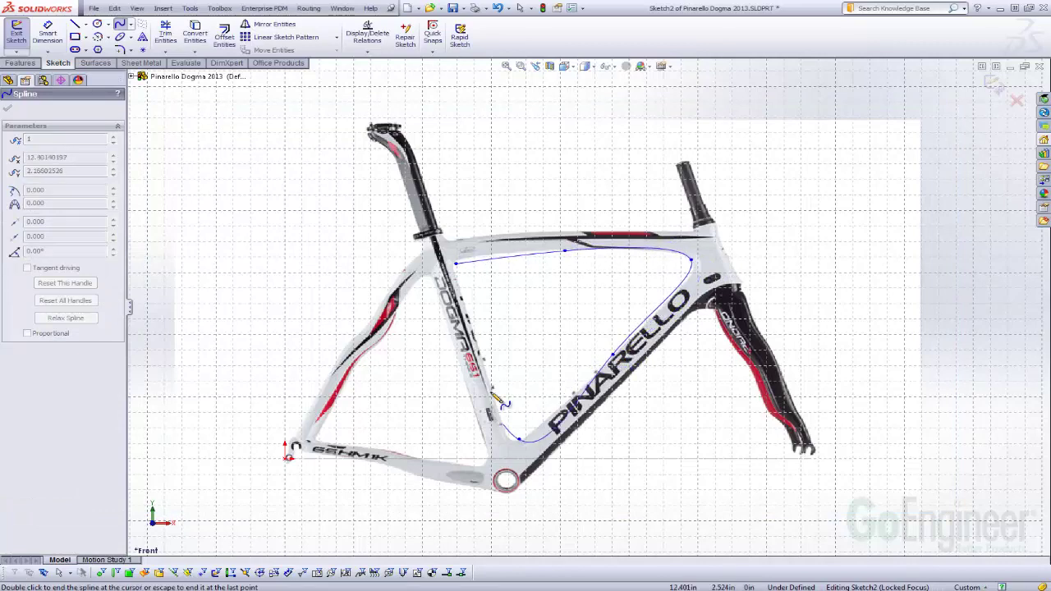
{"action": "left_click", "coordinate": [481, 346]}
{"action": "left_click", "coordinate": [456, 264]}
{"action": "right_click", "coordinate": [461, 268]}
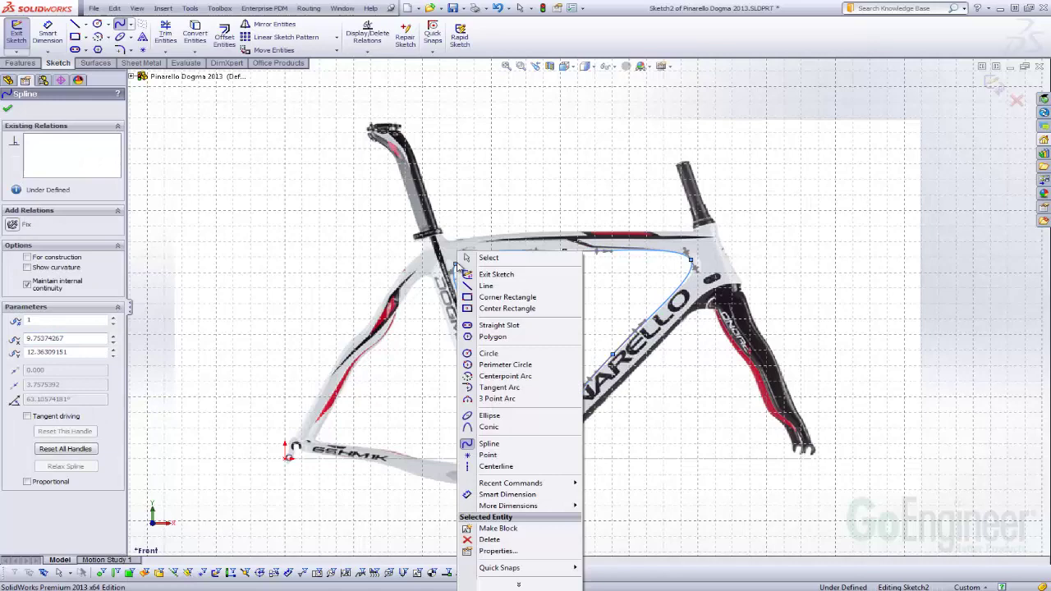
{"action": "left_click", "coordinate": [488, 261]}
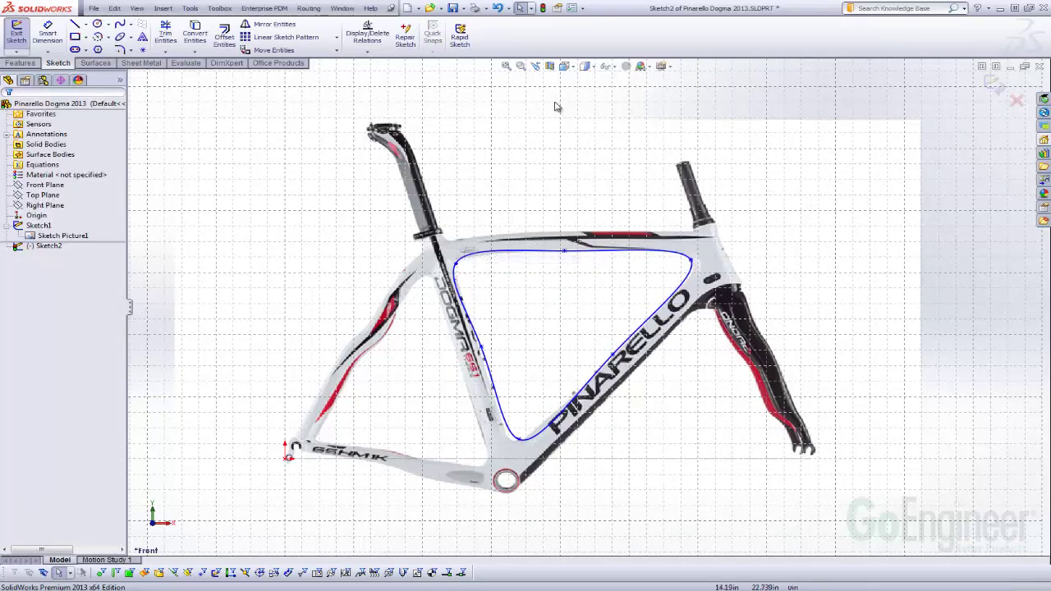
{"action": "left_click", "coordinate": [646, 256]}
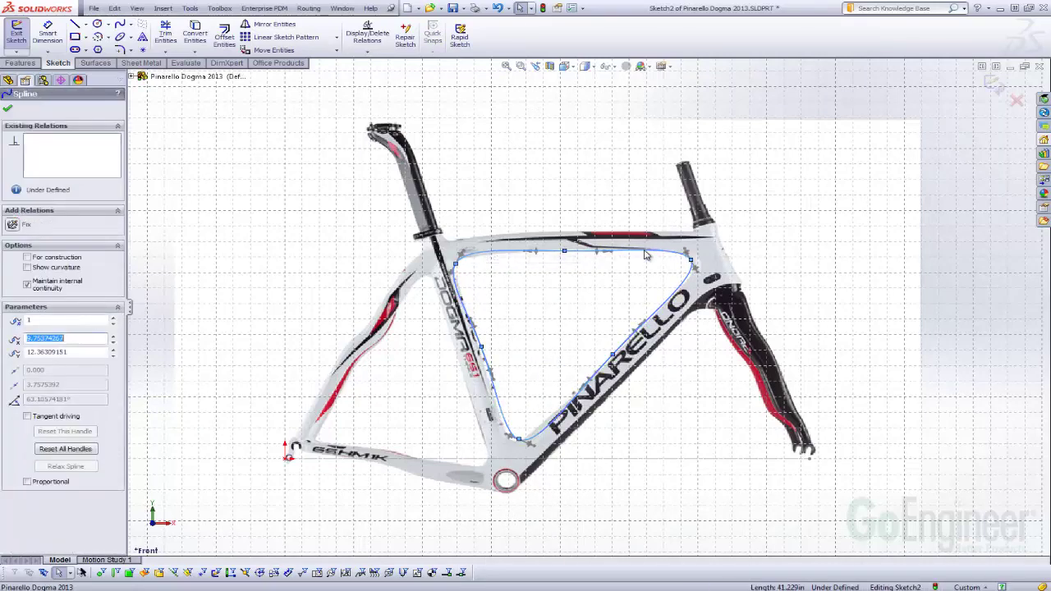
Show the spline's control polygon and drag its vertices to fit the seat-tube and lower sides.
{"action": "right_click", "coordinate": [646, 255]}
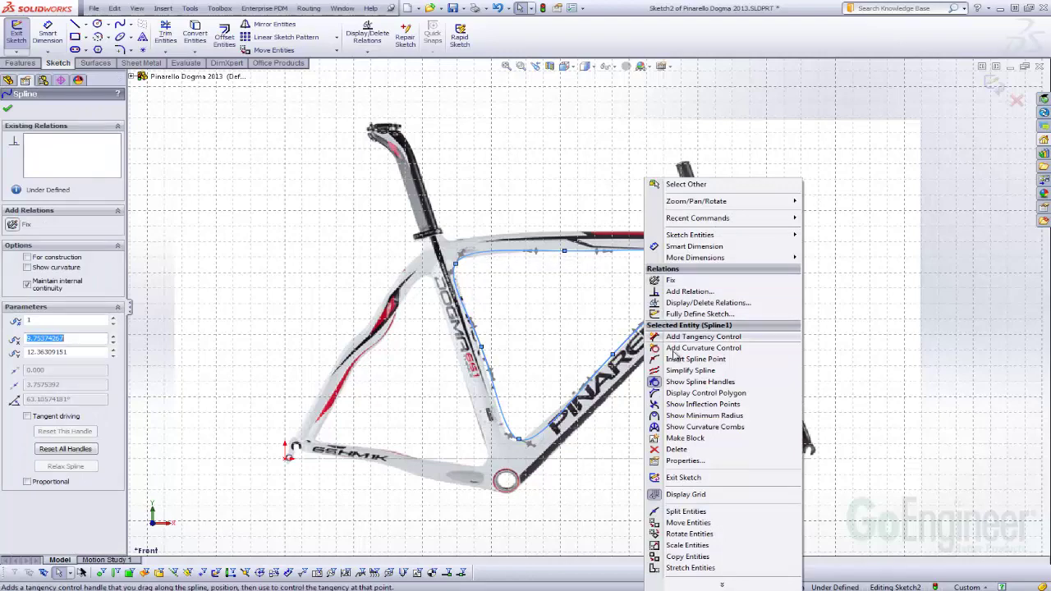
{"action": "left_click", "coordinate": [674, 393]}
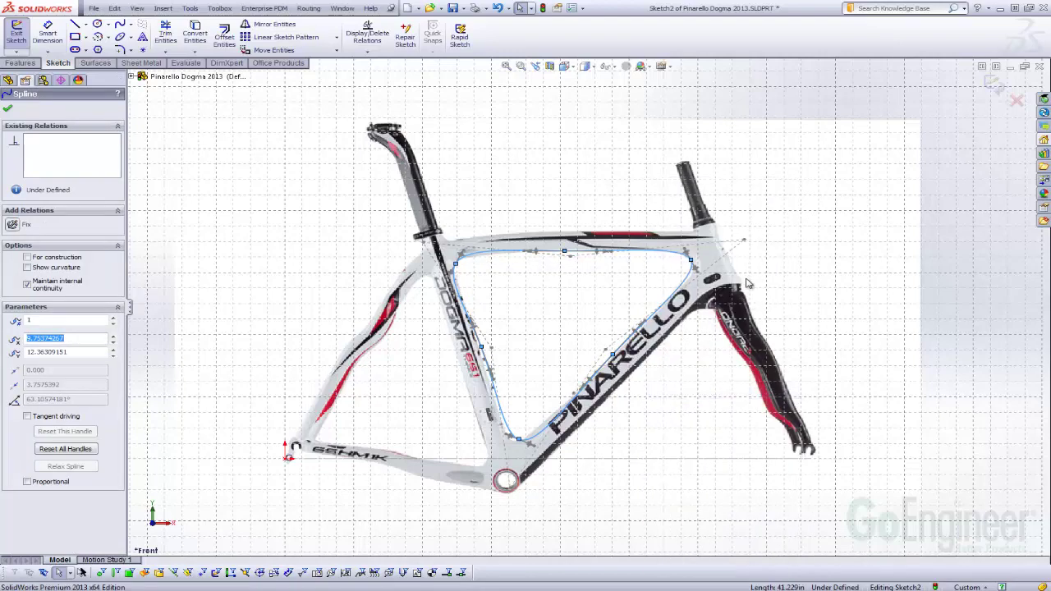
{"action": "mouse_move", "coordinate": [743, 243]}
{"action": "left_mouse_down"}
{"action": "mouse_move", "coordinate": [747, 232]}
{"action": "mouse_move", "coordinate": [725, 230]}
{"action": "mouse_move", "coordinate": [716, 244]}
{"action": "mouse_move", "coordinate": [738, 246]}
{"action": "left_mouse_up"}
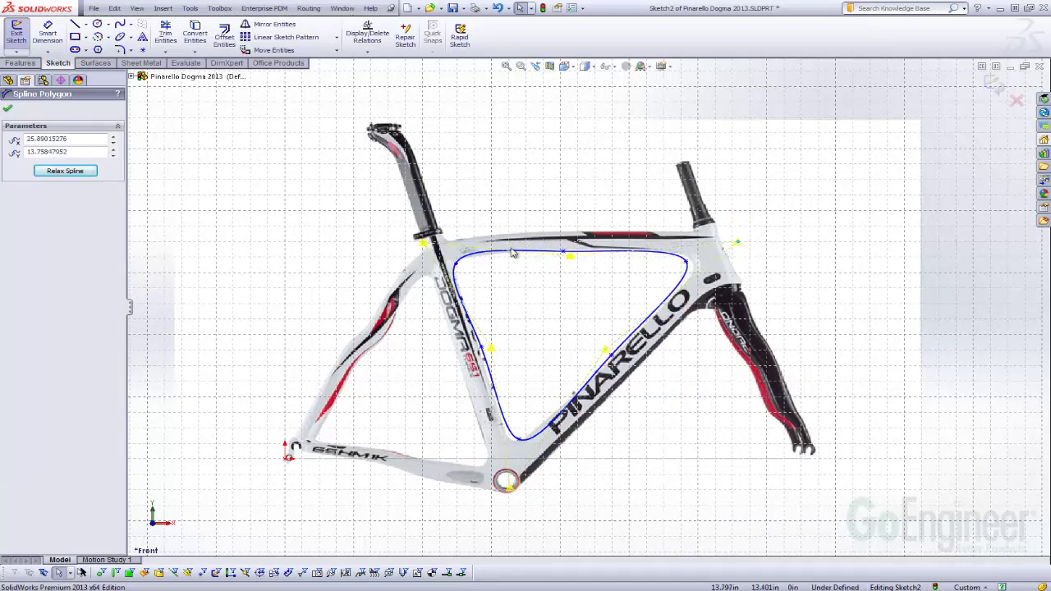
{"action": "left_click_drag", "start_coordinate": [429, 247], "coordinate": [428, 259]}
{"action": "left_click_drag", "start_coordinate": [492, 350], "coordinate": [492, 353]}
{"action": "left_click", "coordinate": [507, 486]}
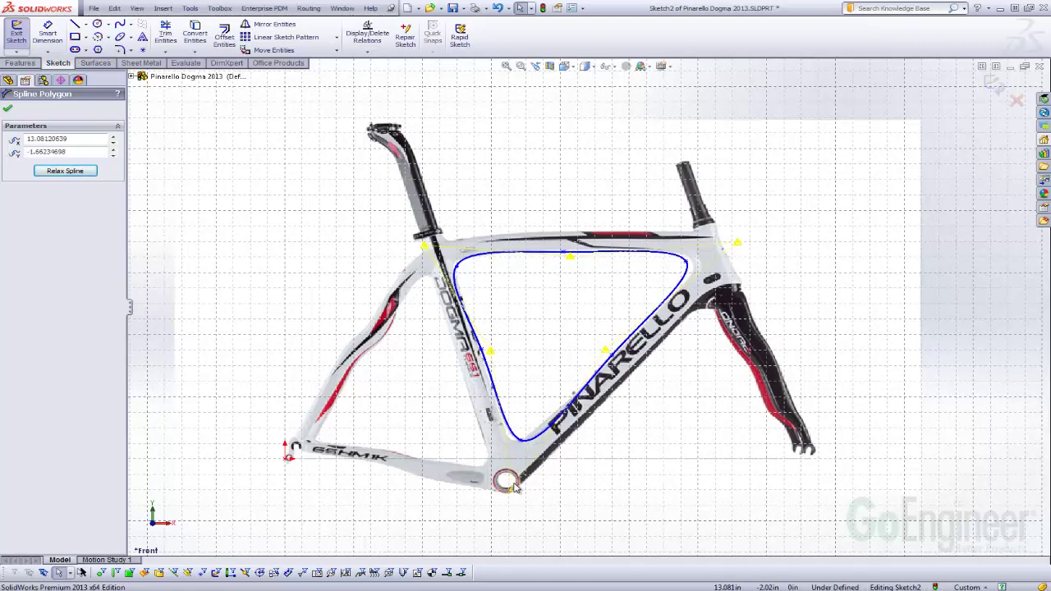
{"action": "left_click_drag", "start_coordinate": [507, 486], "coordinate": [505, 488]}
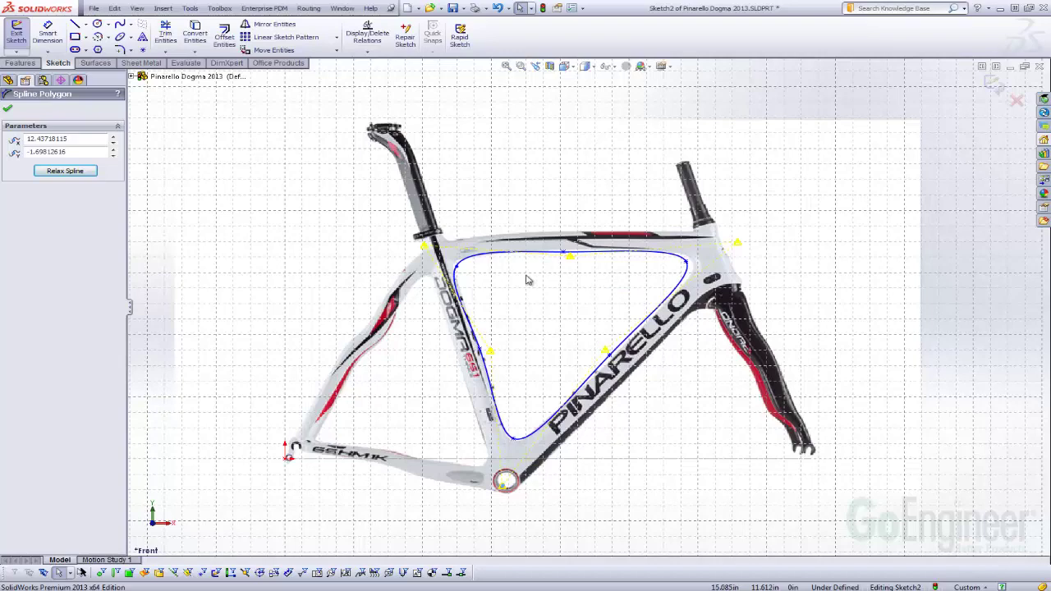
Drag a top-tube spline point's tangent handle so the upper side runs flat, then accept.
{"action": "scroll", "coordinate": [591, 272], "scroll_direction": "down", "scroll_amount": 3}
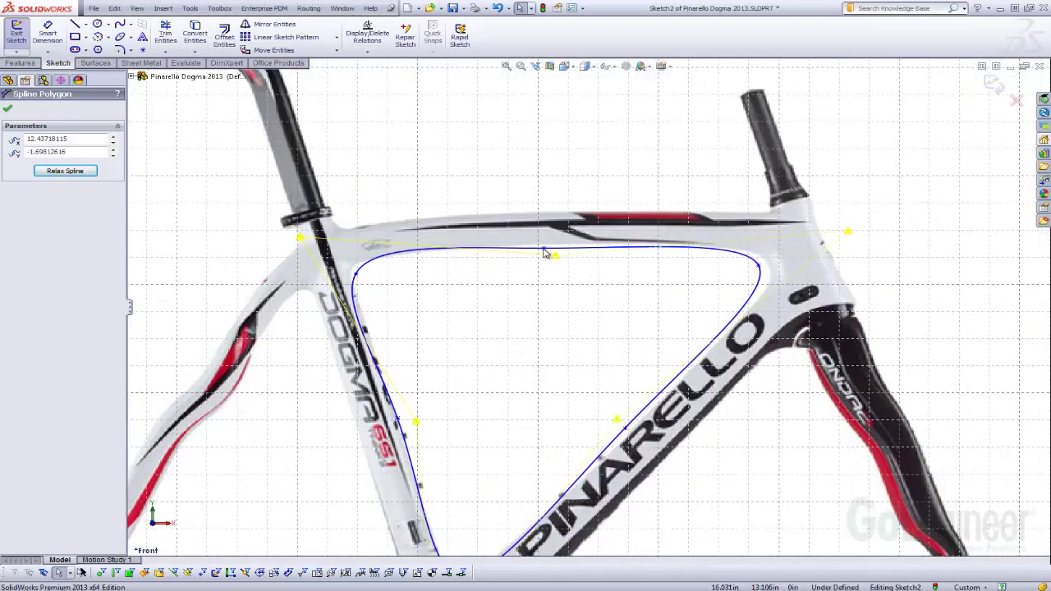
{"action": "left_click", "coordinate": [8, 108]}
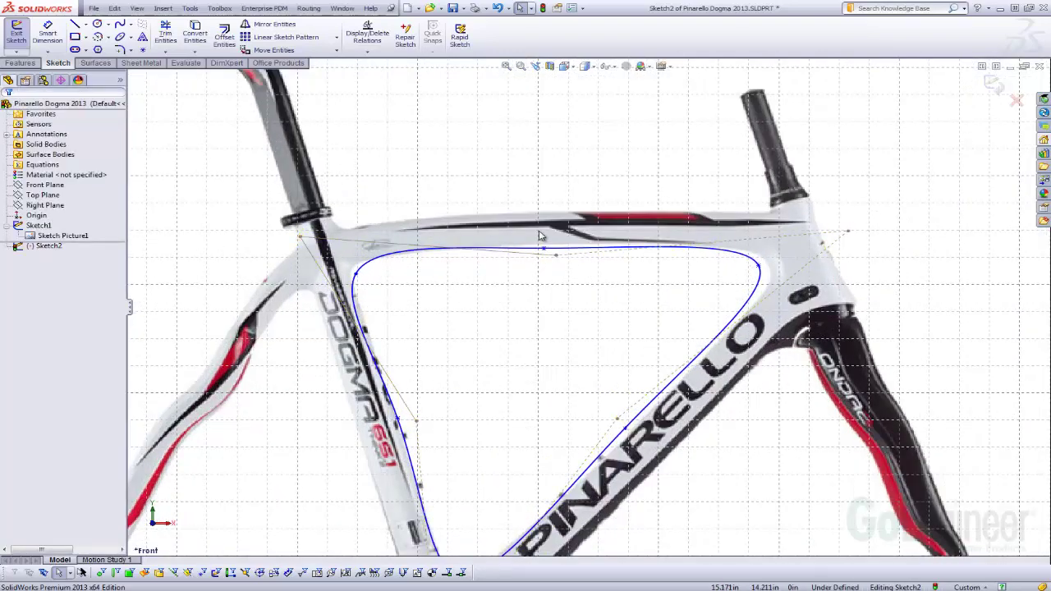
{"action": "left_click", "coordinate": [545, 248]}
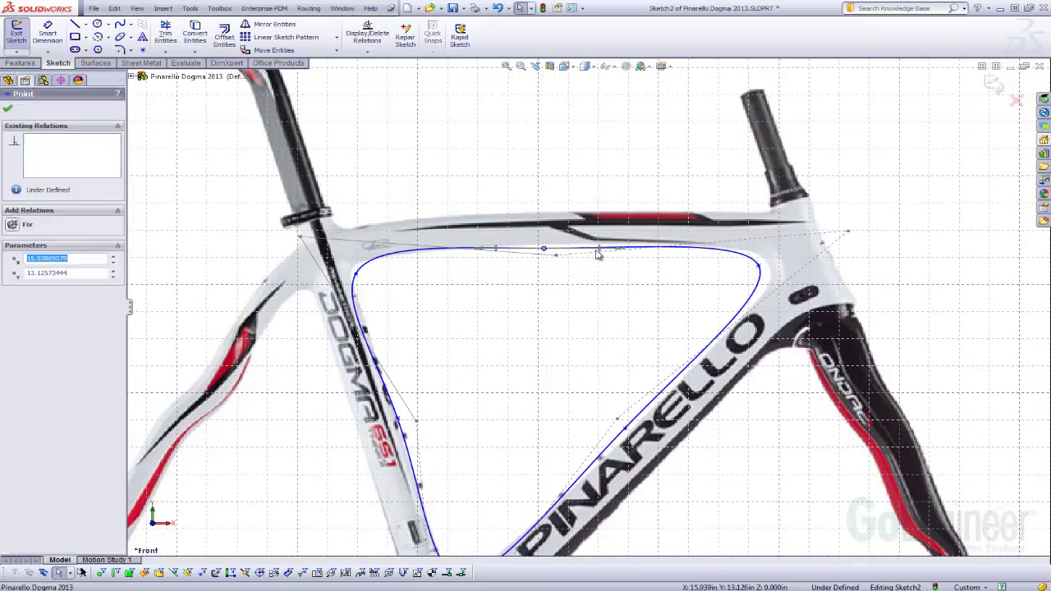
{"action": "mouse_move", "coordinate": [601, 255]}
{"action": "left_mouse_down"}
{"action": "mouse_move", "coordinate": [653, 259]}
{"action": "mouse_move", "coordinate": [601, 255]}
{"action": "mouse_move", "coordinate": [621, 257]}
{"action": "left_mouse_up"}
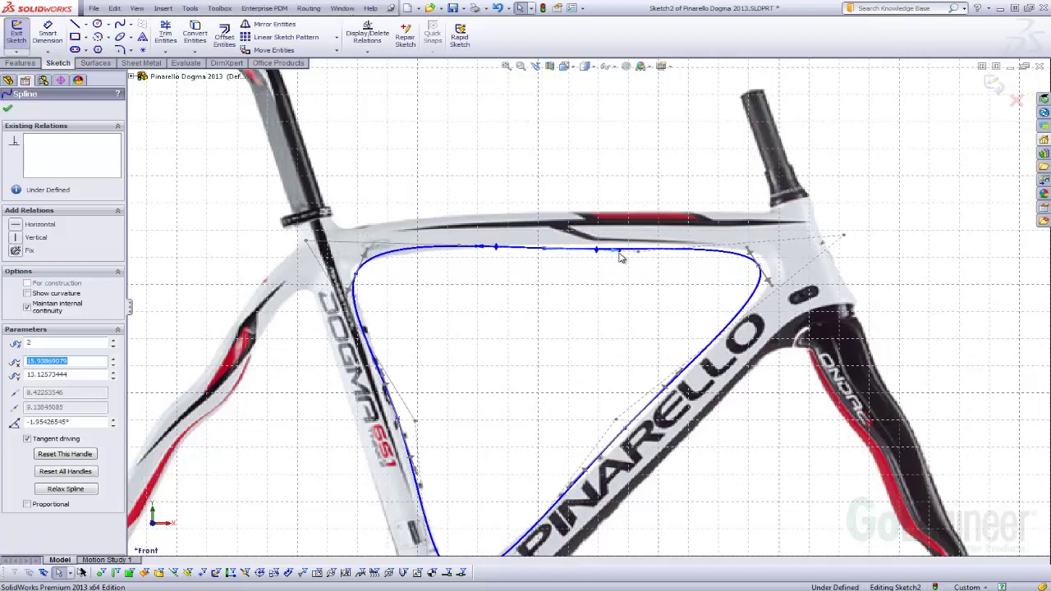
{"action": "left_click_drag", "start_coordinate": [621, 257], "coordinate": [622, 257]}
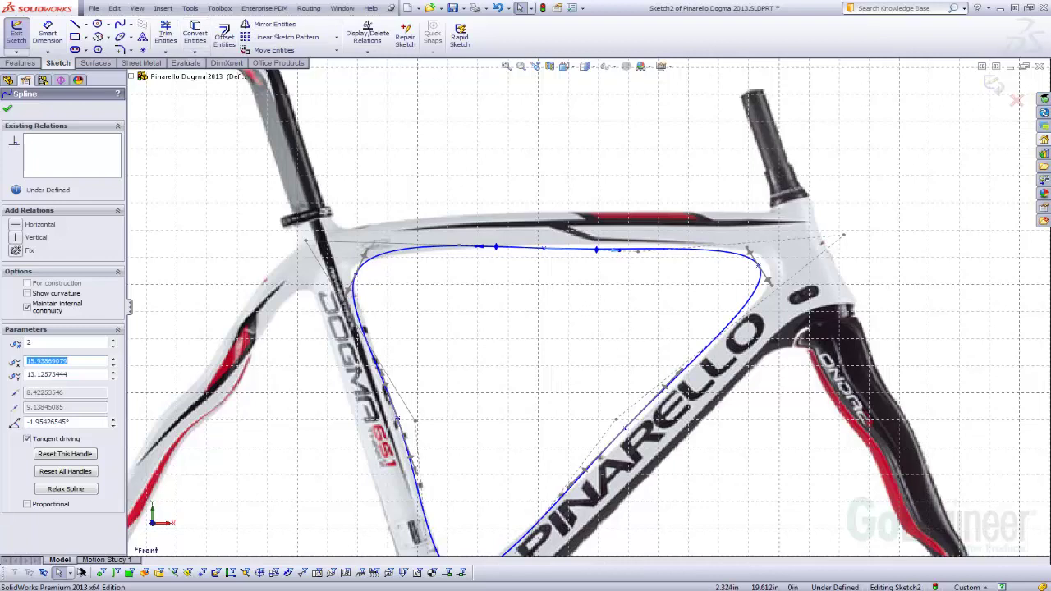
{"action": "left_click", "coordinate": [9, 110]}
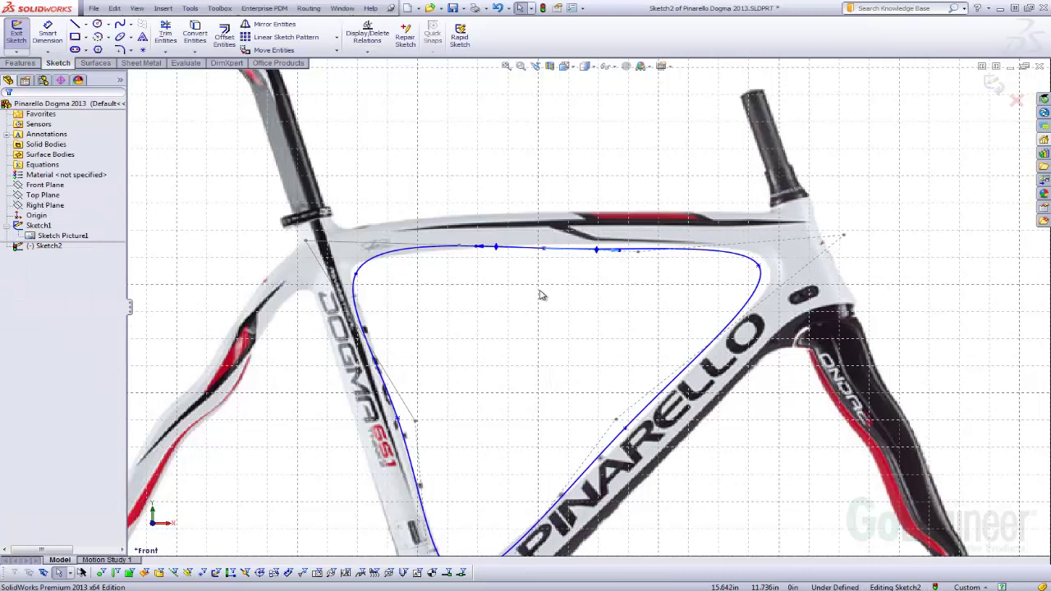
Fix a top-tube spline point, then delete the mistaken Fixed0 relation.
{"action": "left_click", "coordinate": [577, 253]}
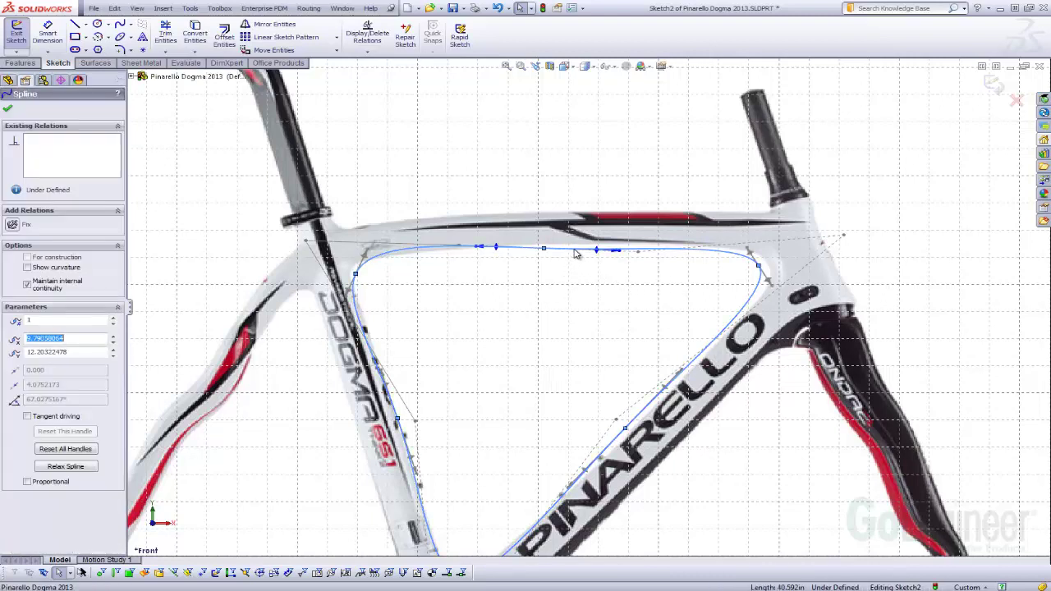
{"action": "left_click", "coordinate": [13, 226]}
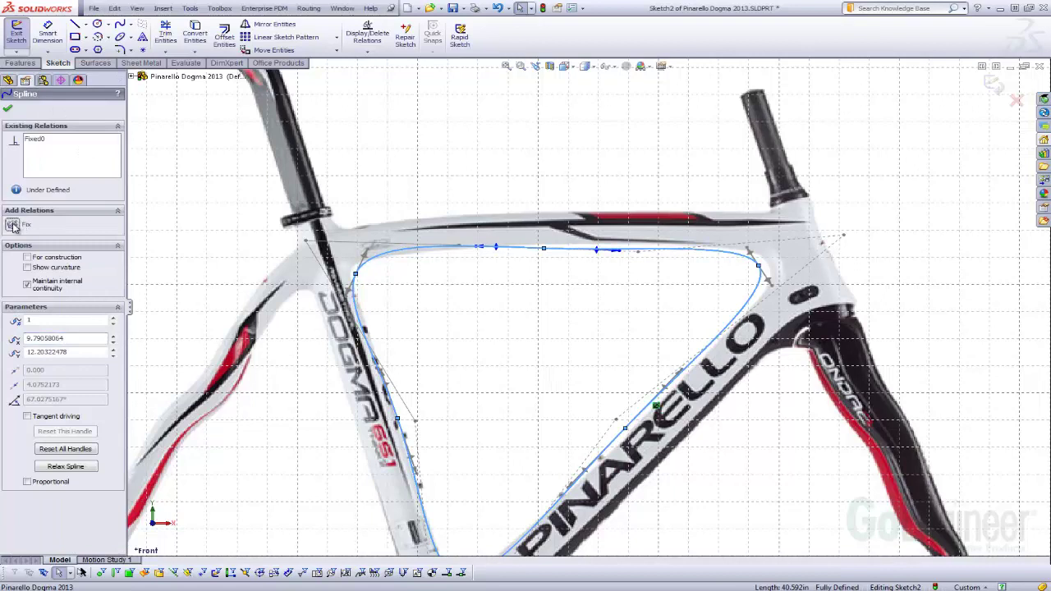
{"action": "left_click", "coordinate": [9, 111]}
{"action": "left_click", "coordinate": [447, 301]}
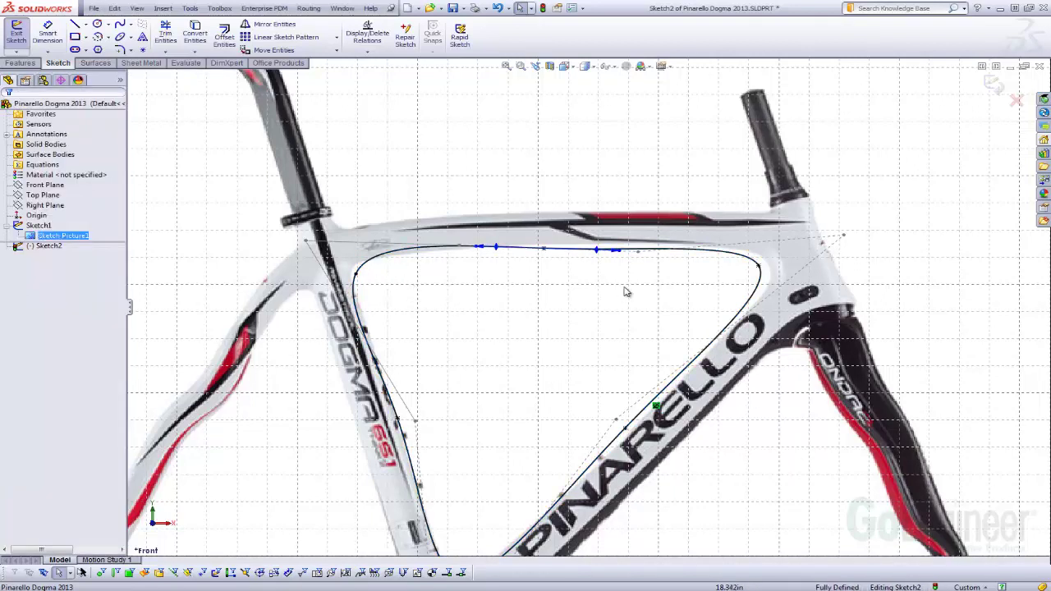
{"action": "left_click", "coordinate": [599, 251]}
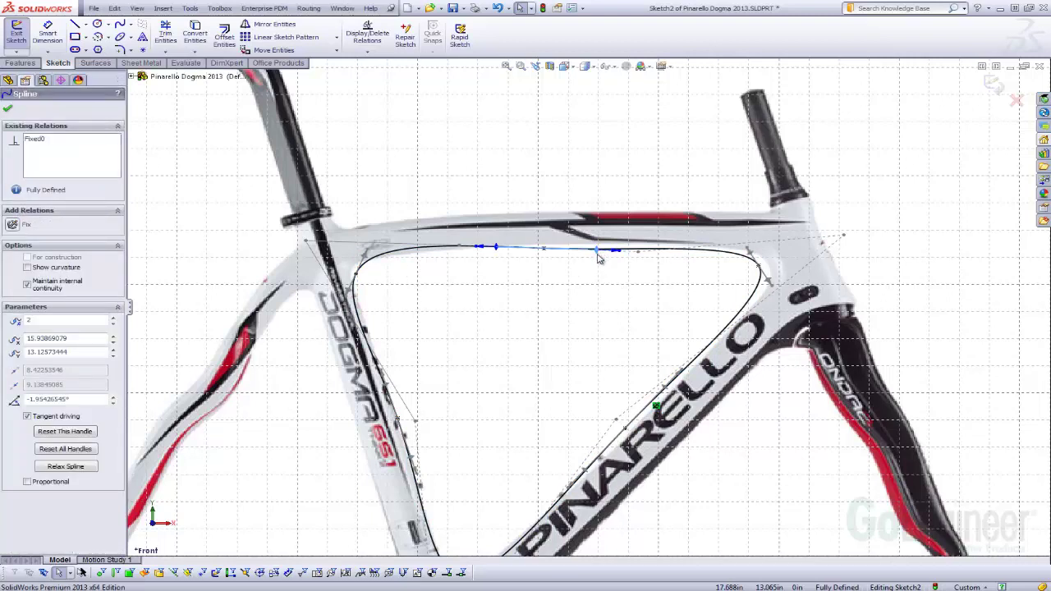
{"action": "left_click", "coordinate": [599, 257]}
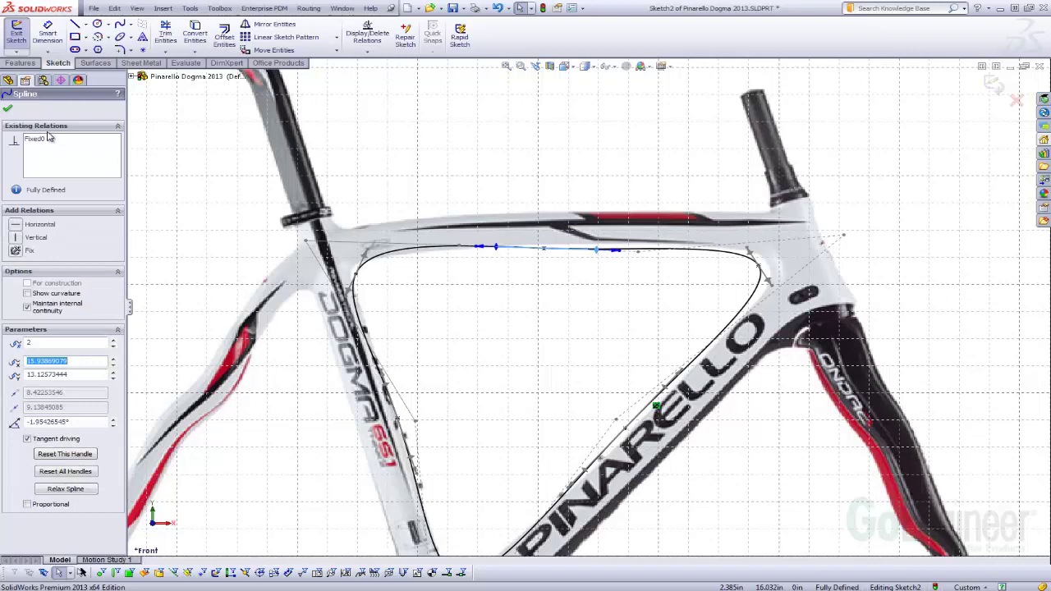
{"action": "left_click", "coordinate": [50, 138]}
{"action": "key", "text": "Delete"}
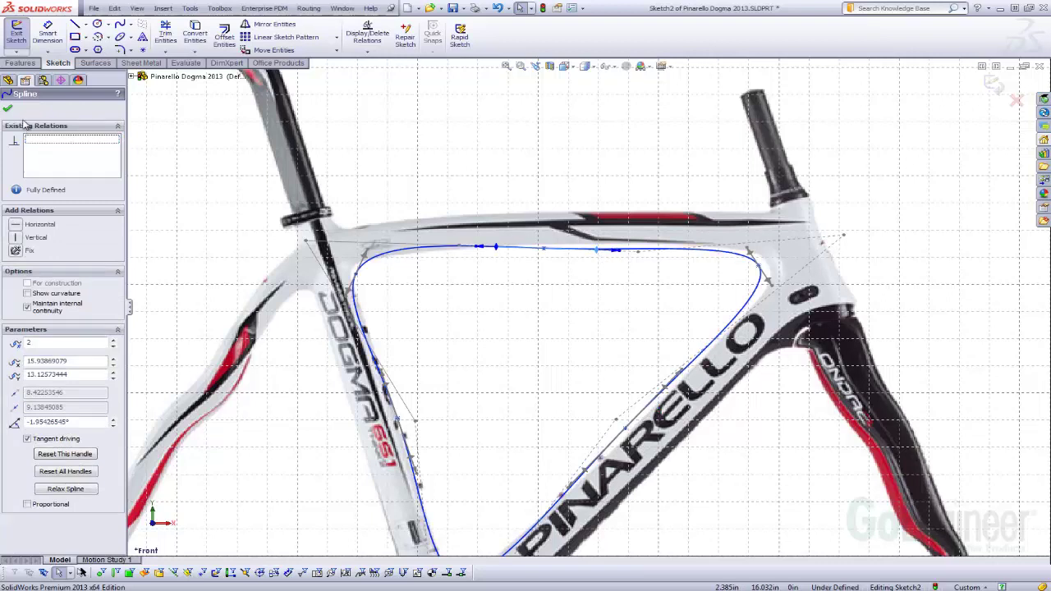
{"action": "left_click", "coordinate": [7, 107]}
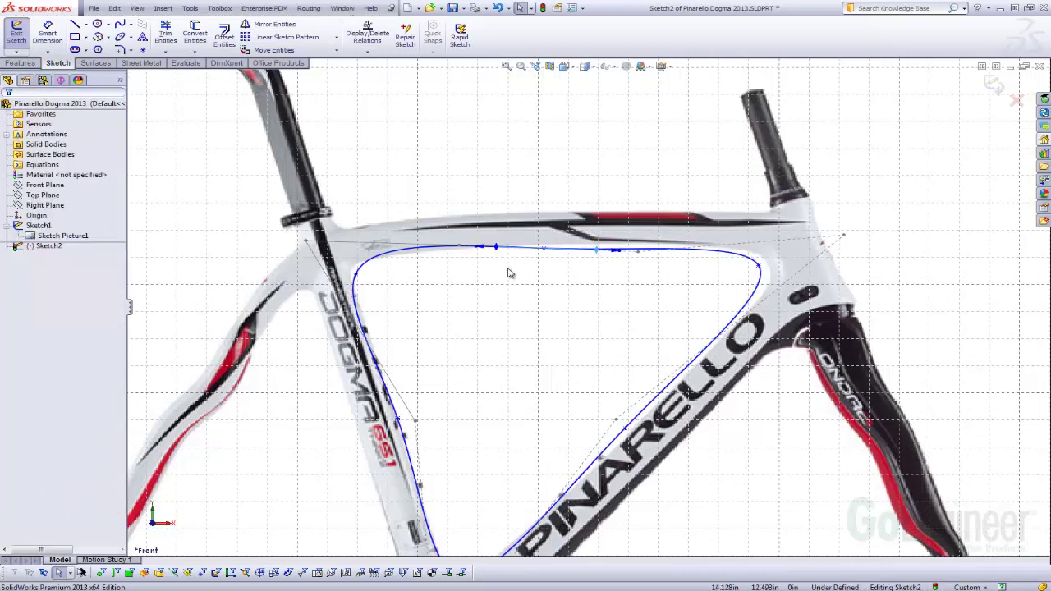
Fix a spline point on the down tube in place.
{"action": "left_click", "coordinate": [624, 428]}
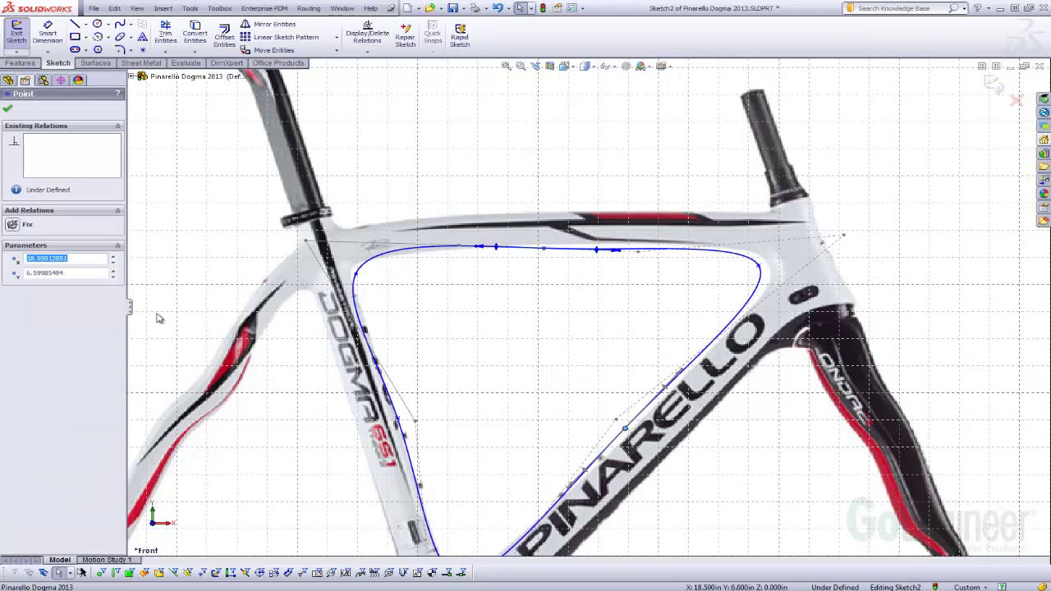
{"action": "left_click", "coordinate": [12, 225]}
{"action": "key", "text": "Escape"}
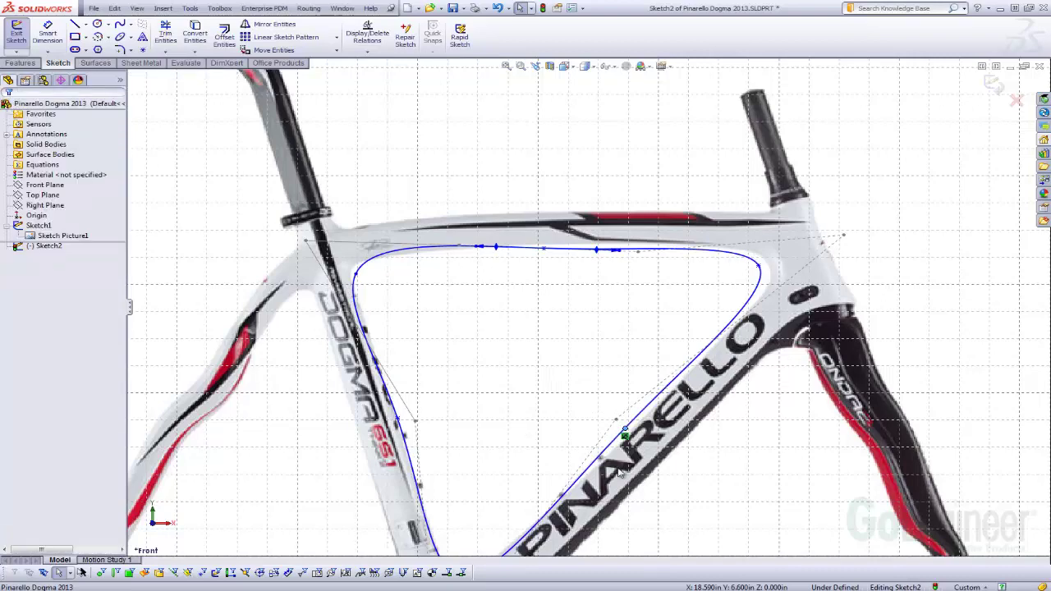
Drag point 4's tangent handle so the spline follows the down tube's inner edge.
{"action": "scroll", "coordinate": [628, 469], "scroll_direction": "down", "scroll_amount": 2}
{"action": "left_click", "coordinate": [616, 372]}
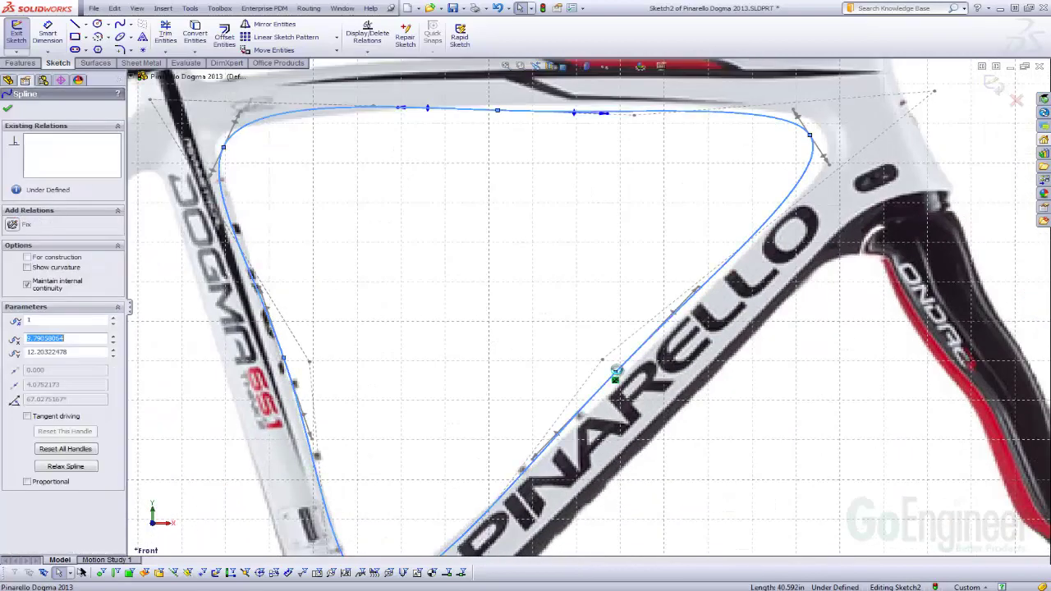
{"action": "left_click_drag", "start_coordinate": [676, 319], "coordinate": [665, 292]}
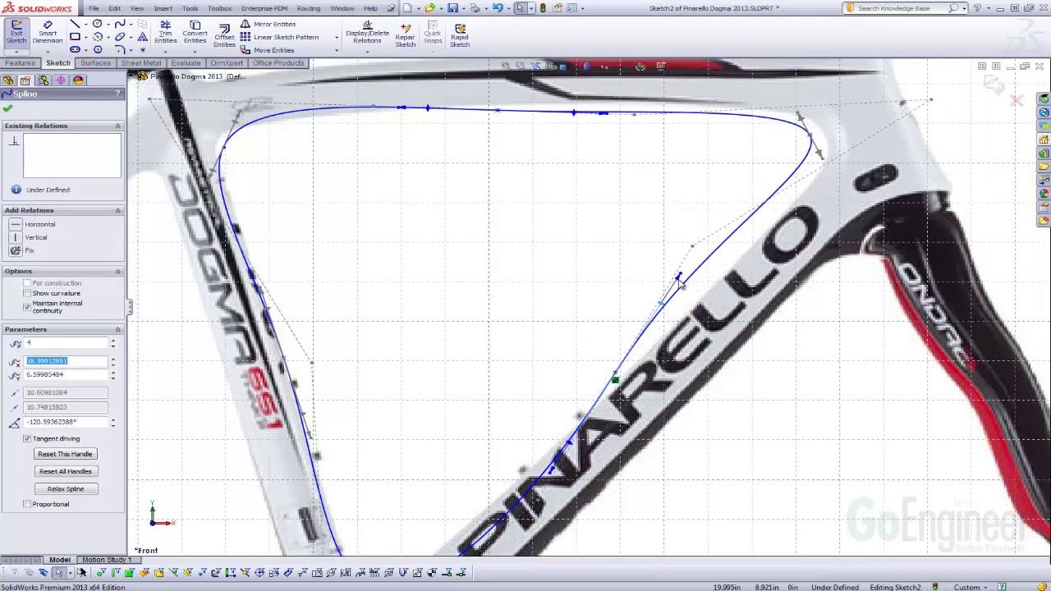
Pull the spline's top-right corner outward to hug the head-tube corner.
{"action": "left_click", "coordinate": [660, 306]}
{"action": "scroll", "coordinate": [661, 305], "scroll_direction": "up", "scroll_amount": 3}
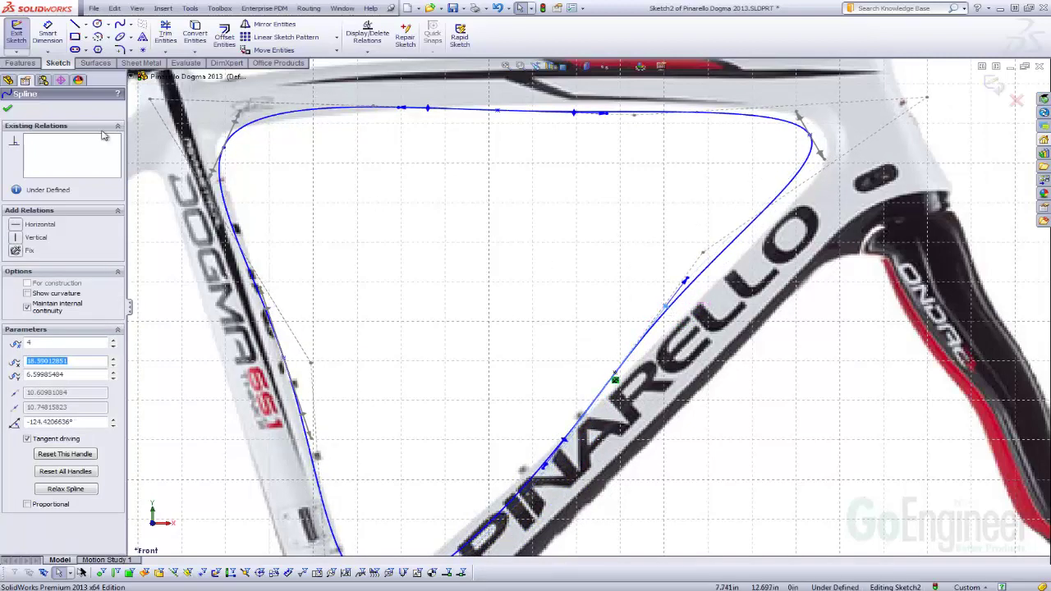
{"action": "scroll", "coordinate": [630, 322], "scroll_direction": "up", "scroll_amount": 2}
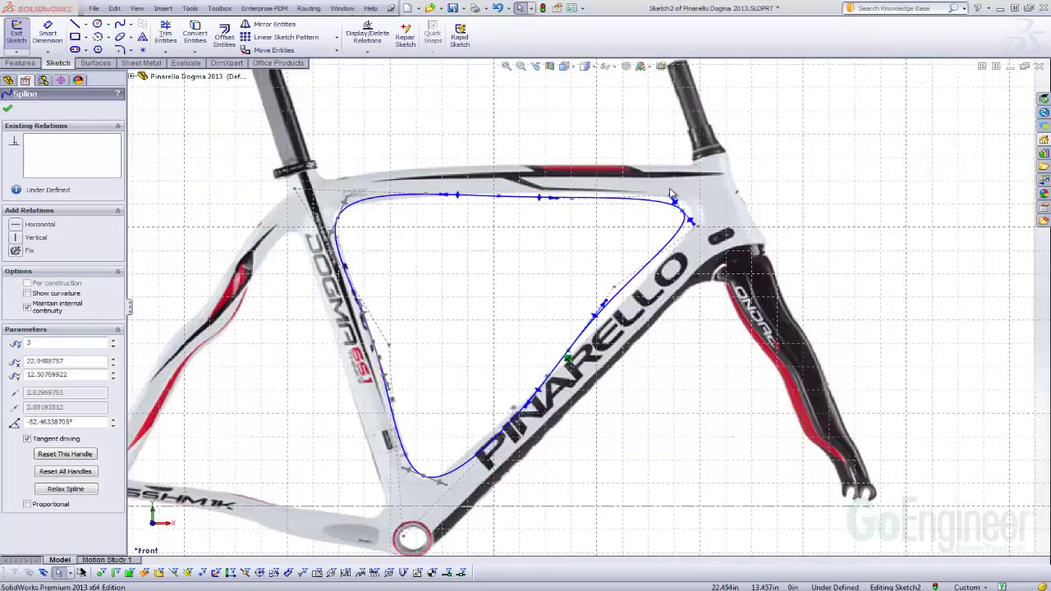
{"action": "left_click_drag", "start_coordinate": [672, 202], "coordinate": [675, 195]}
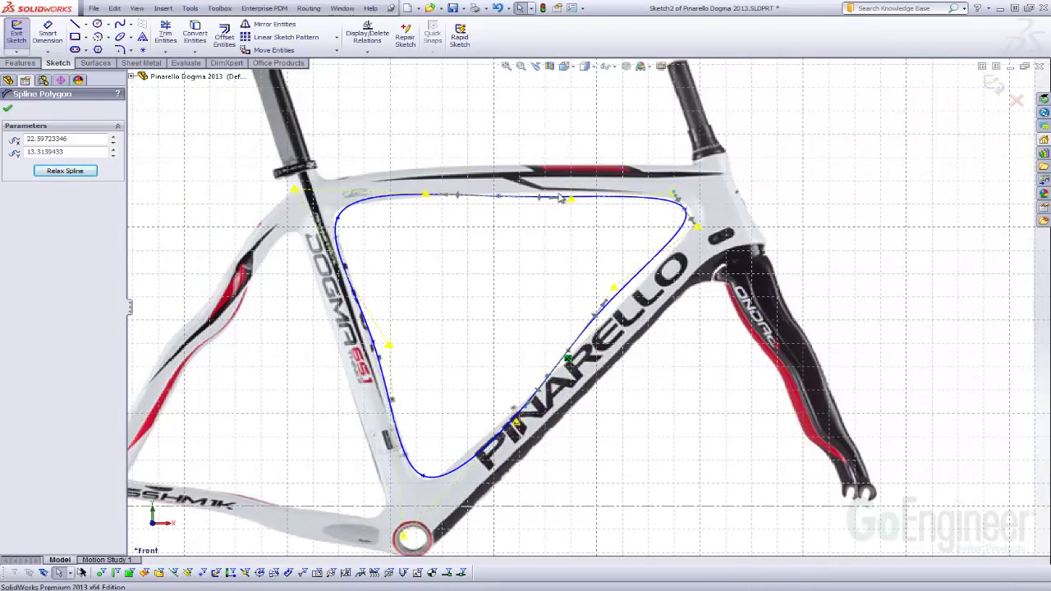
Turn on curvature combs for the closed spline, then select its top-right point.
{"action": "right_click", "coordinate": [483, 198]}
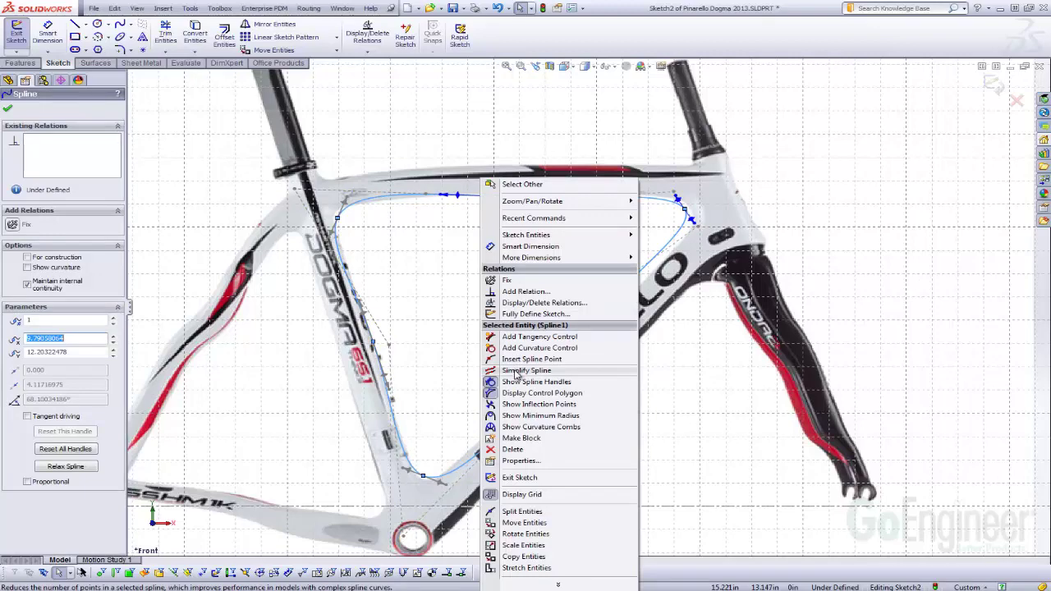
{"action": "left_click", "coordinate": [522, 427]}
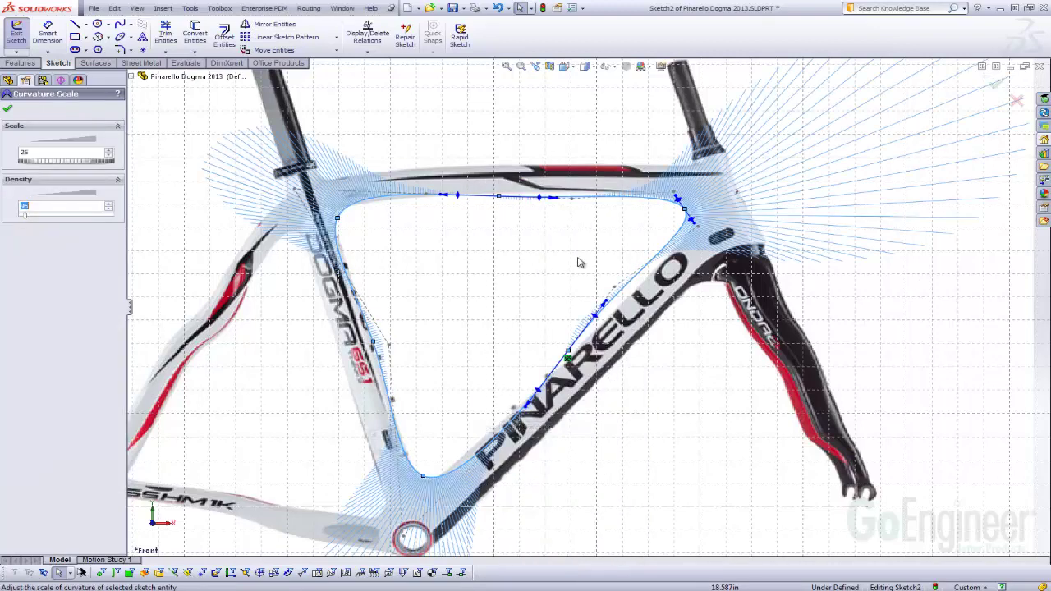
{"action": "left_click", "coordinate": [678, 200]}
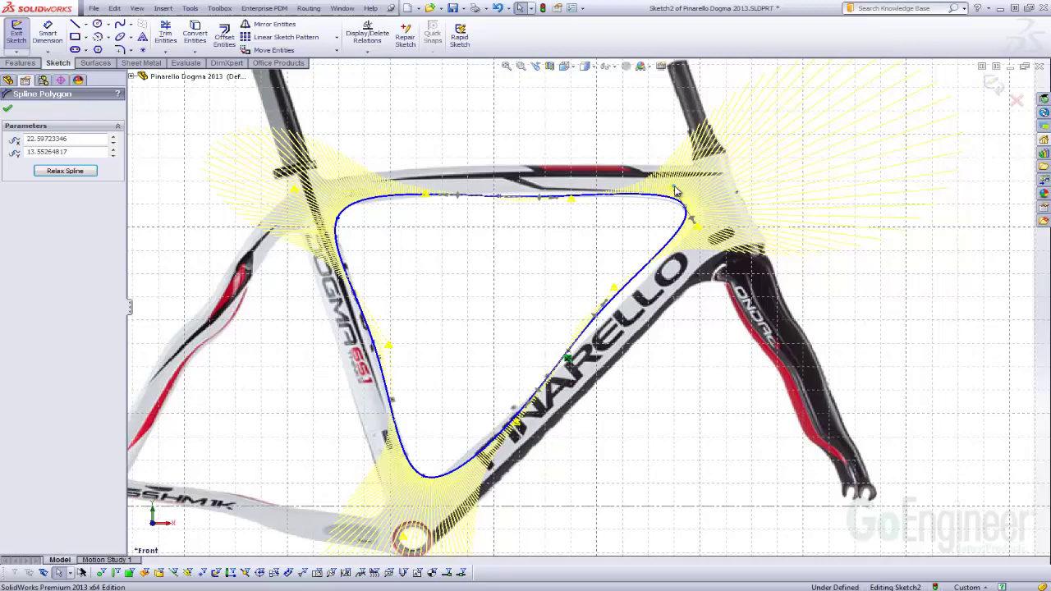
{"action": "left_click", "coordinate": [695, 223]}
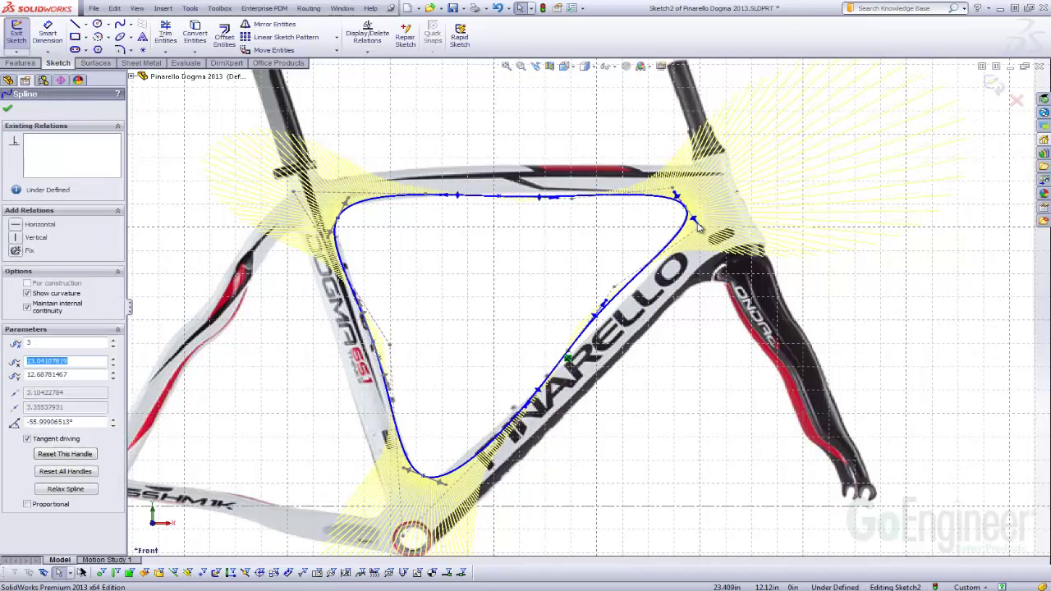
Finish the spline edit and dimension the top-right tangent handle length as 6.460 in.
{"action": "left_click", "coordinate": [9, 112]}
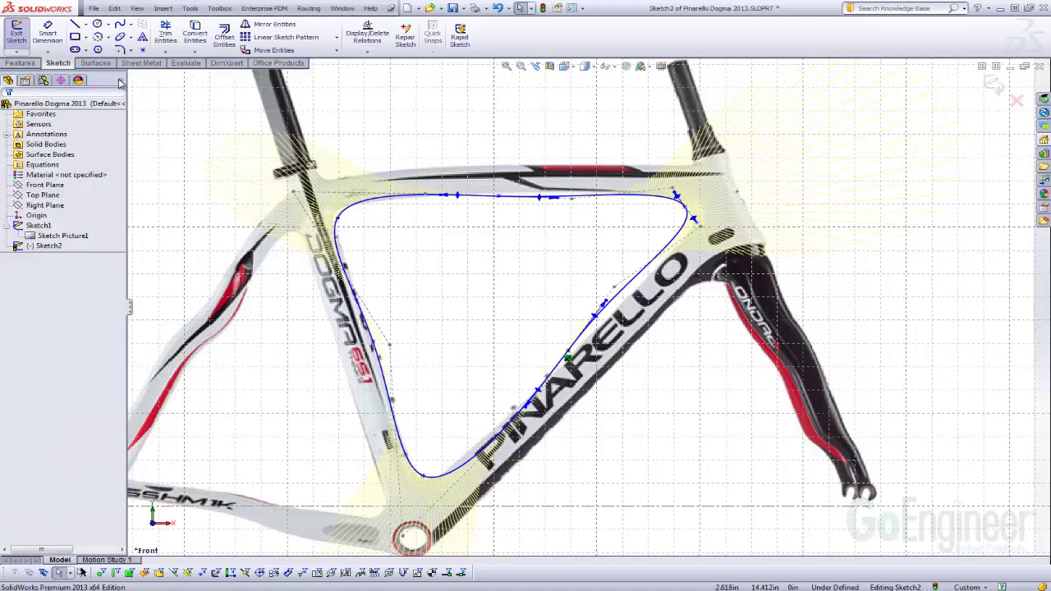
{"action": "left_click", "coordinate": [48, 35]}
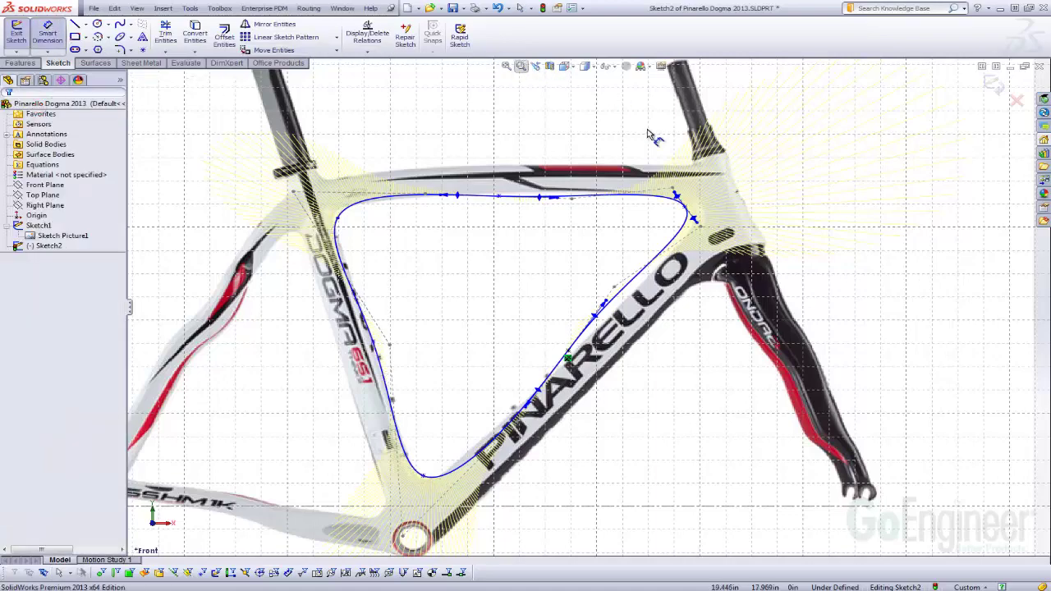
{"action": "left_click", "coordinate": [679, 200]}
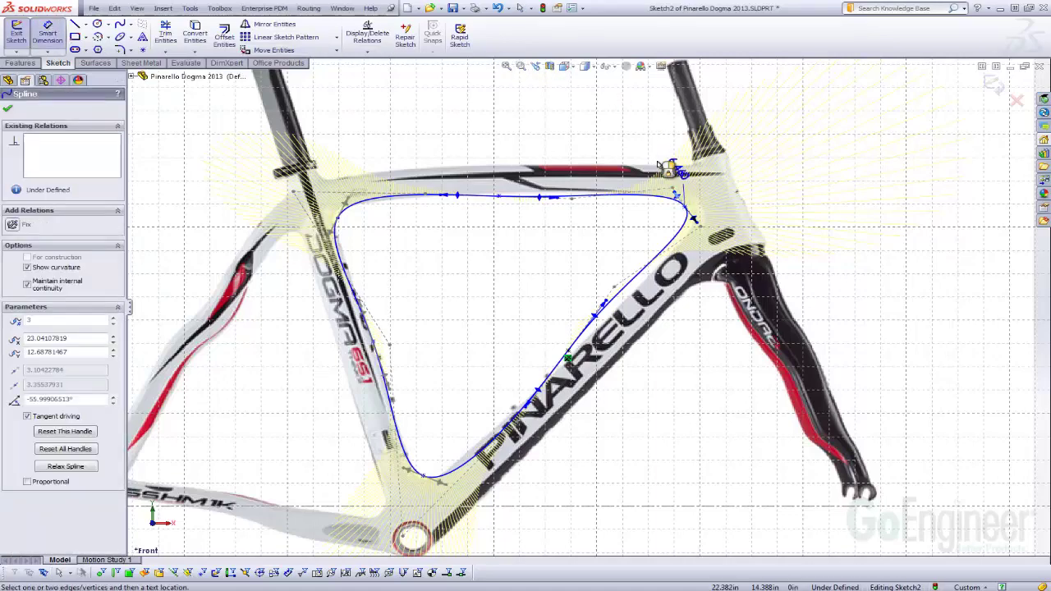
{"action": "left_click", "coordinate": [613, 142]}
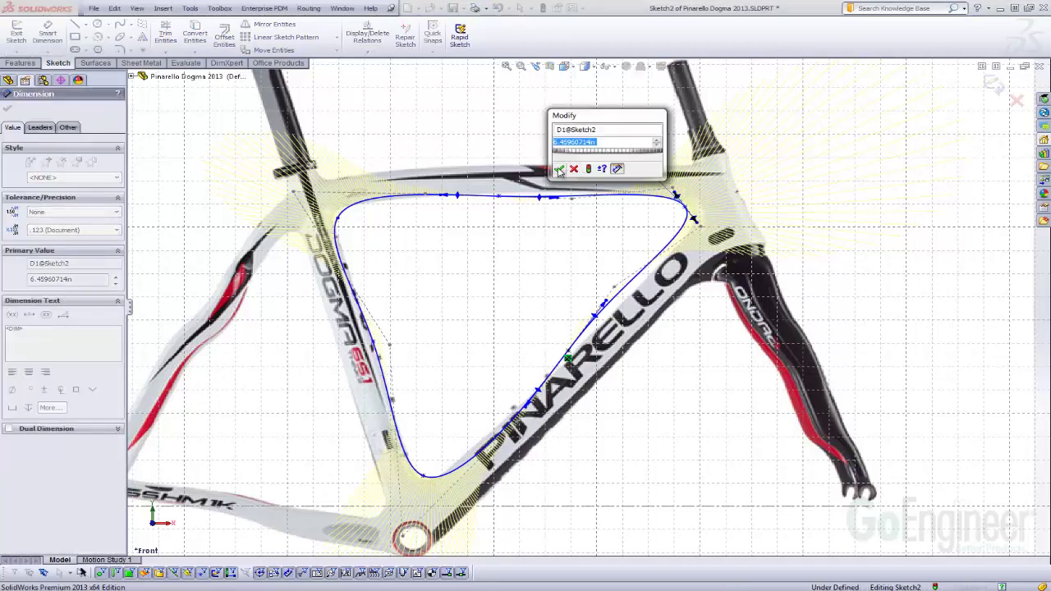
{"action": "left_click", "coordinate": [560, 170]}
{"action": "scroll", "coordinate": [690, 183], "scroll_direction": "down", "scroll_amount": 5}
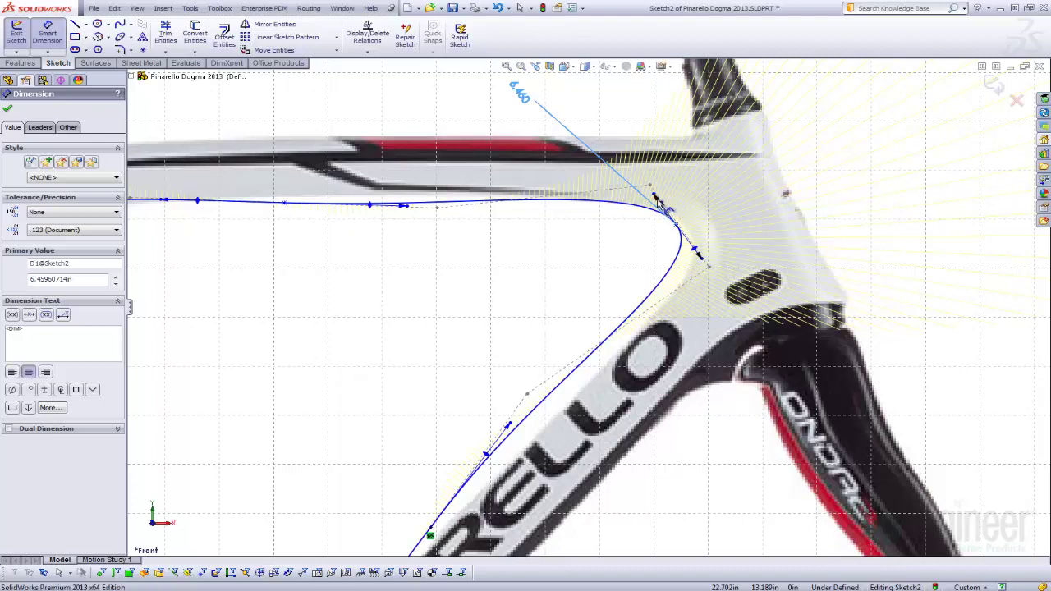
{"action": "left_click", "coordinate": [658, 200]}
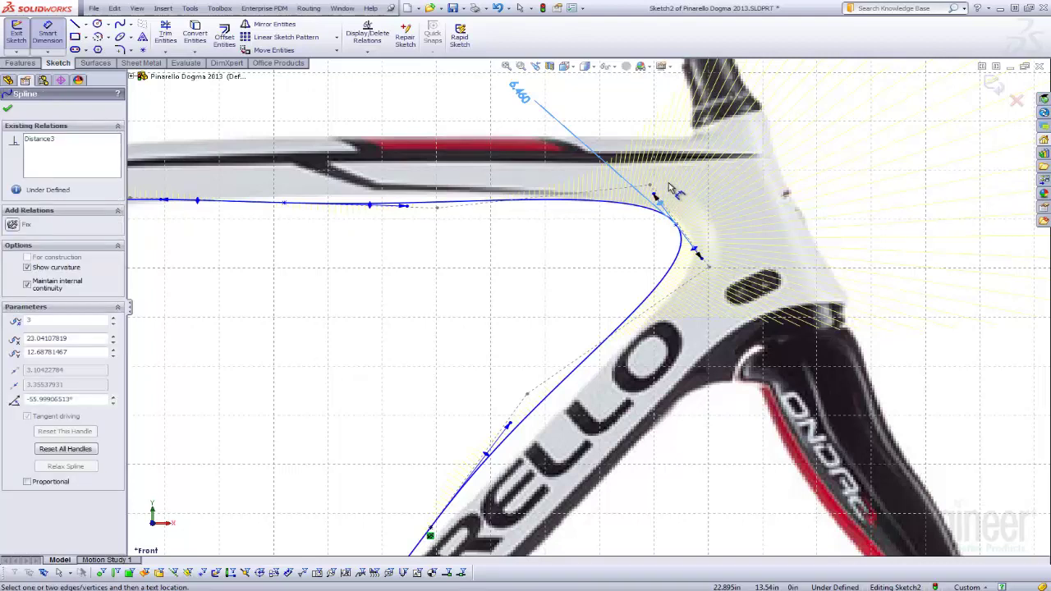